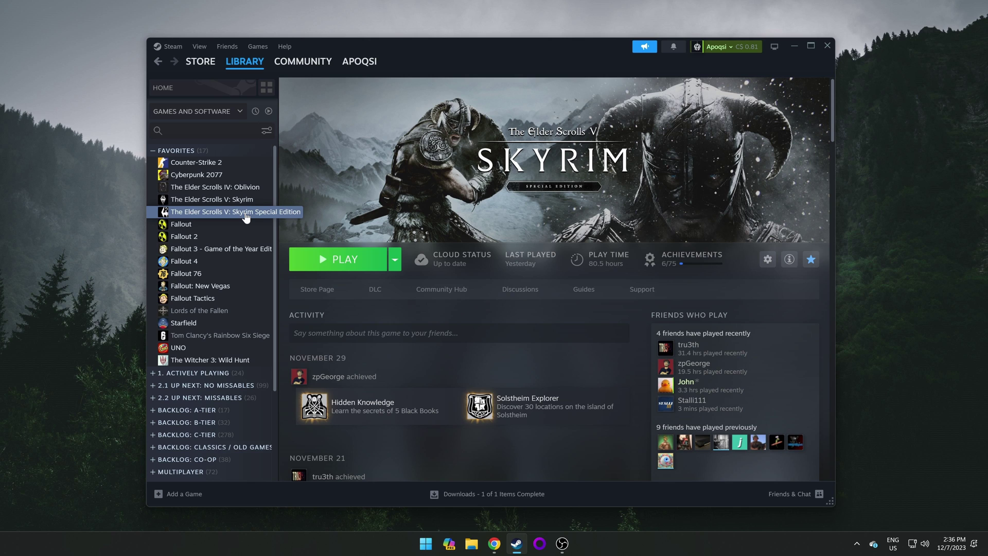
# - Switch to Chrome, open the address steam://nav/console, allow it to open Steam, and minimise the browser
pyautogui.click(497, 549)
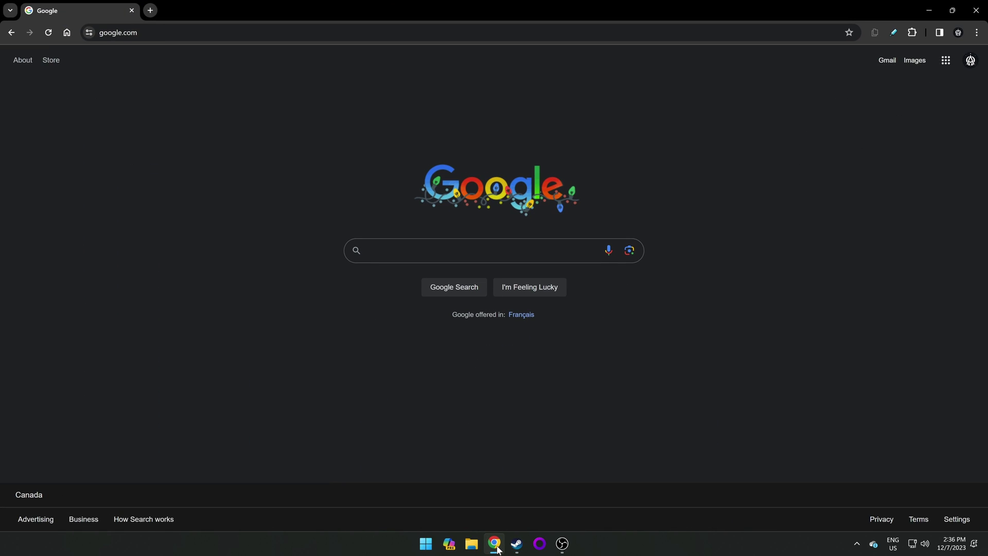
pyautogui.click(118, 32)
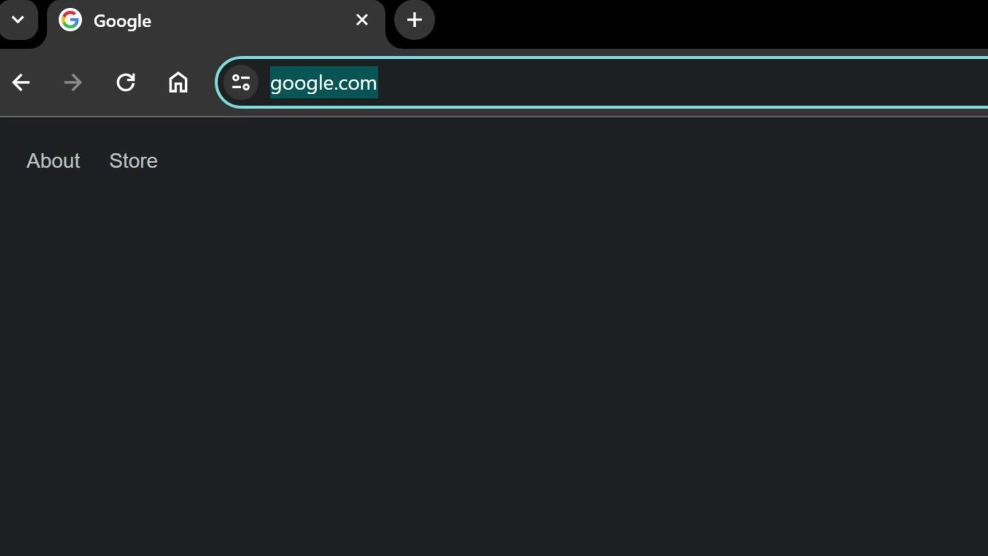
pyautogui.write('steam://nav/console')
pyautogui.press('Return')
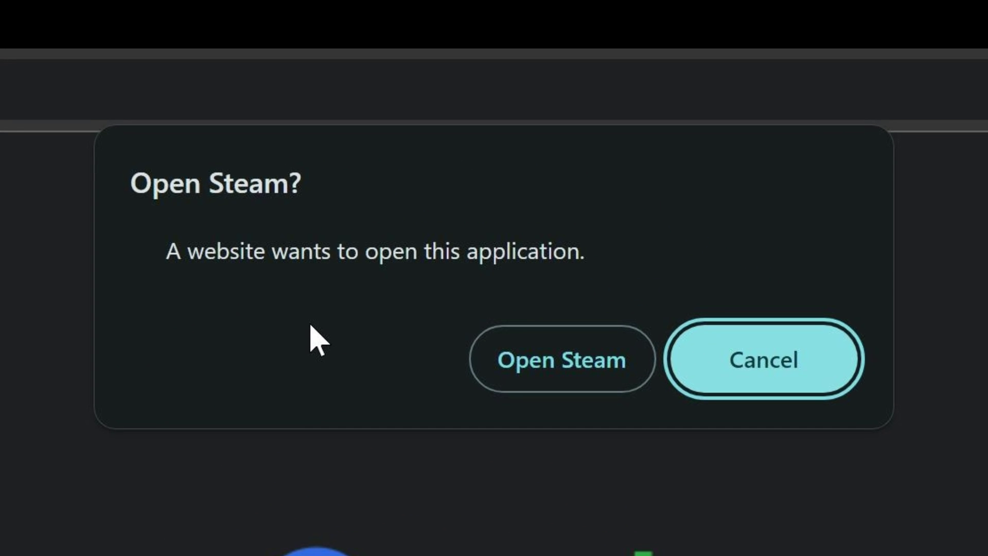
pyautogui.click(535, 372)
pyautogui.moveTo(915, 17); pyautogui.dragTo(810, 90)
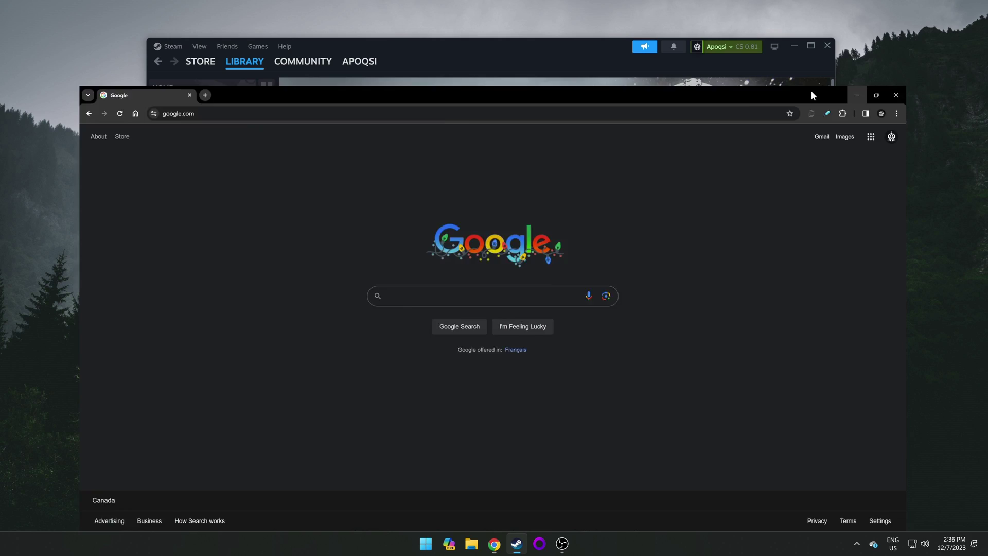
pyautogui.click(857, 94)
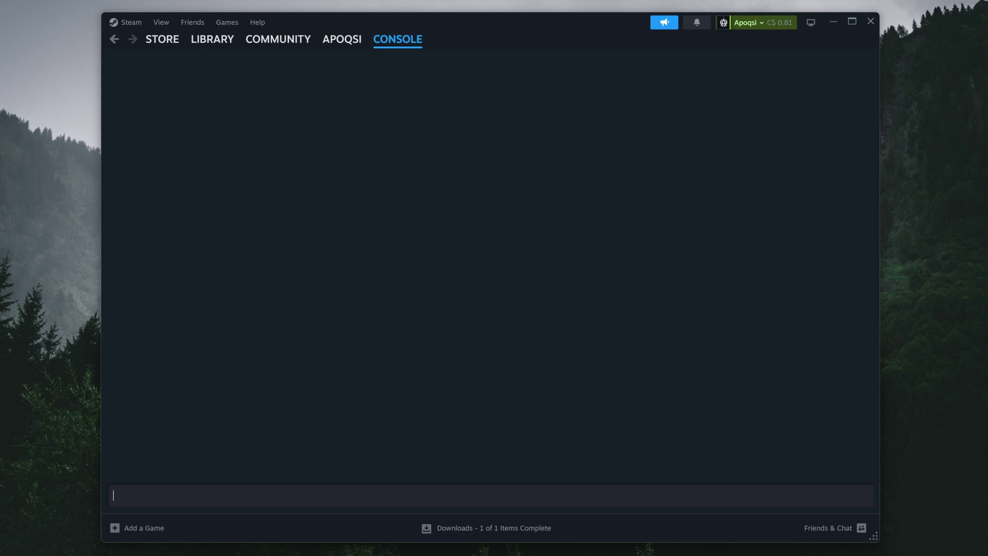
pyautogui.hotkey('ctrl', 'v')
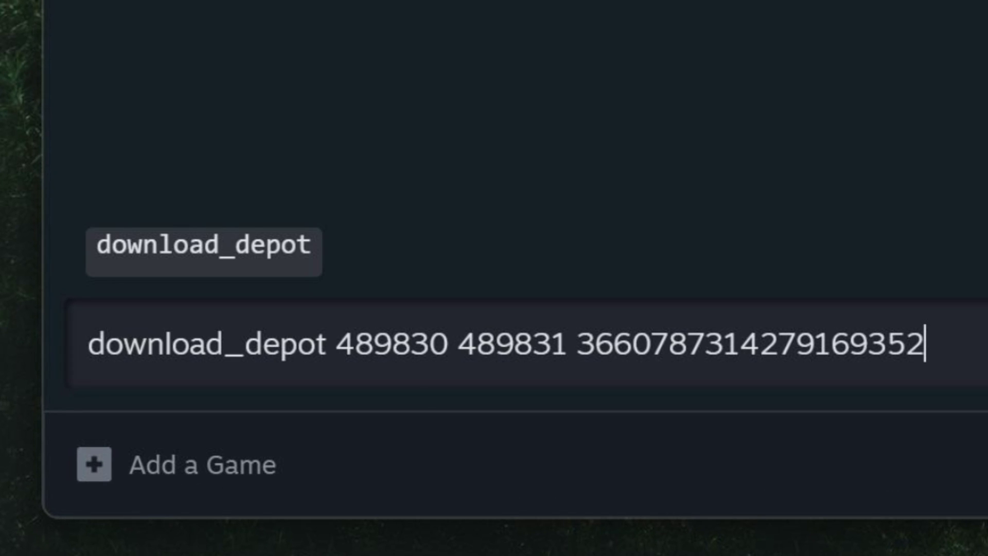
pyautogui.press('Return')
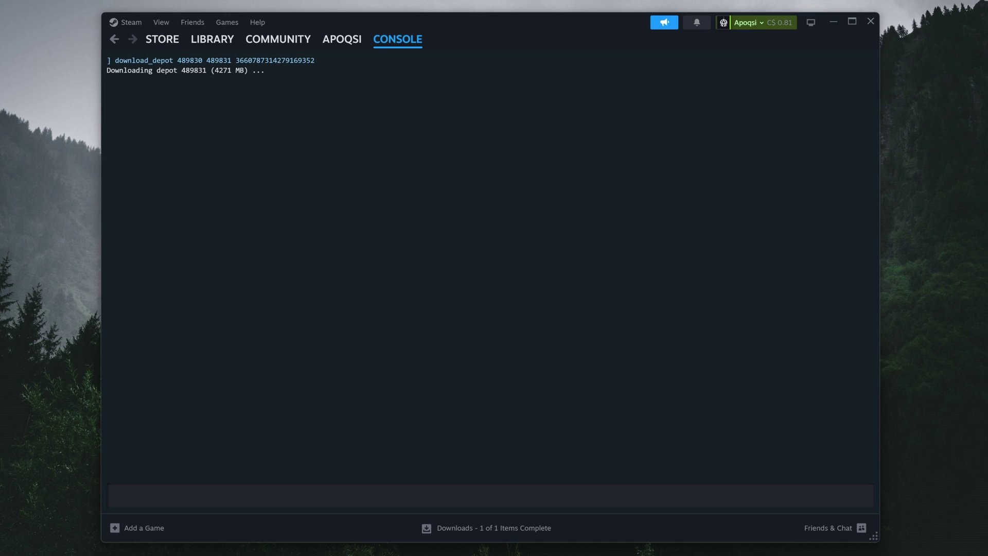
pyautogui.hotkey('ctrl', 'v')
pyautogui.press('Return')
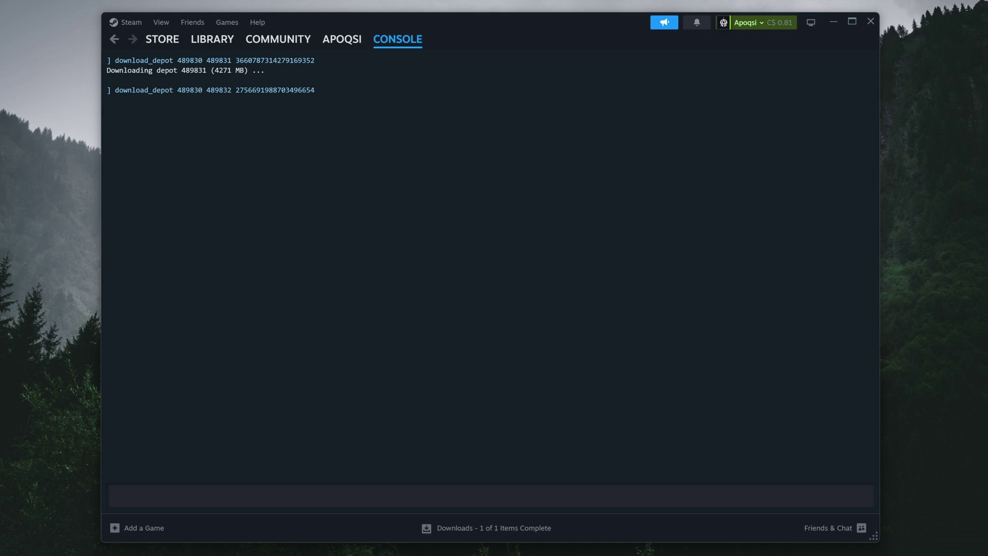
pyautogui.hotkey('ctrl', 'v')
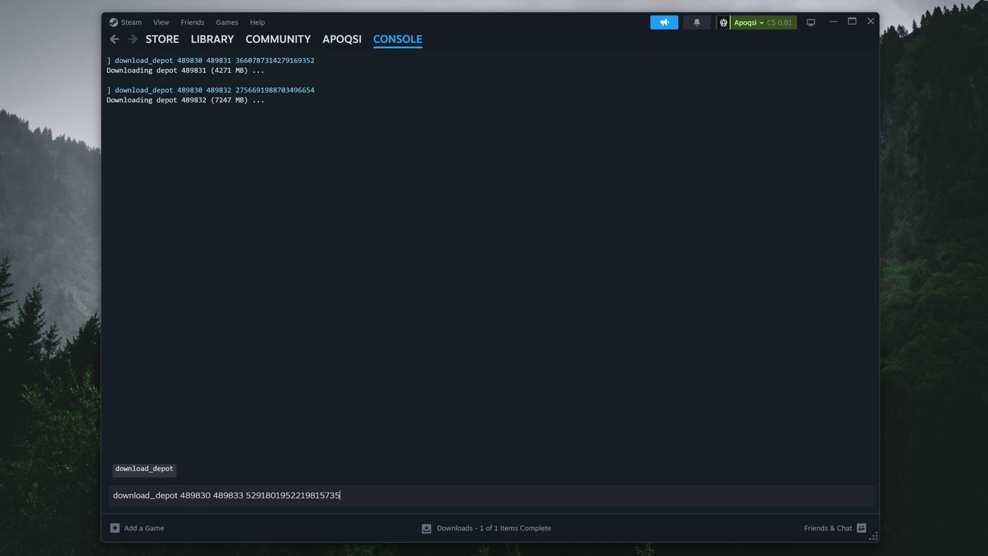
pyautogui.press('Return')
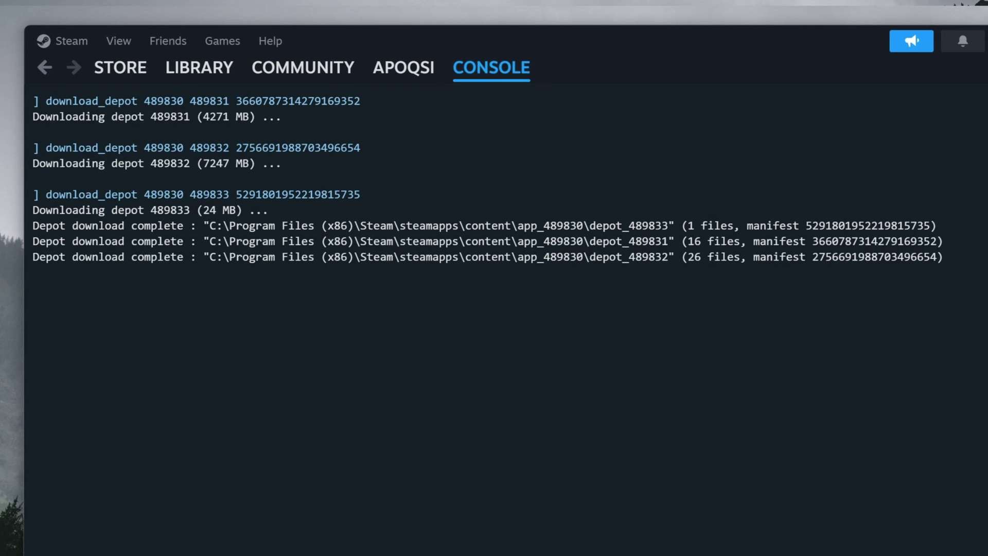
# - Copy the path C:\Program Files (x86)\Steam\steamapps\content\app_489830 from the console output and open that folder in File Explorer
pyautogui.moveTo(210, 257); pyautogui.dragTo(583, 257)
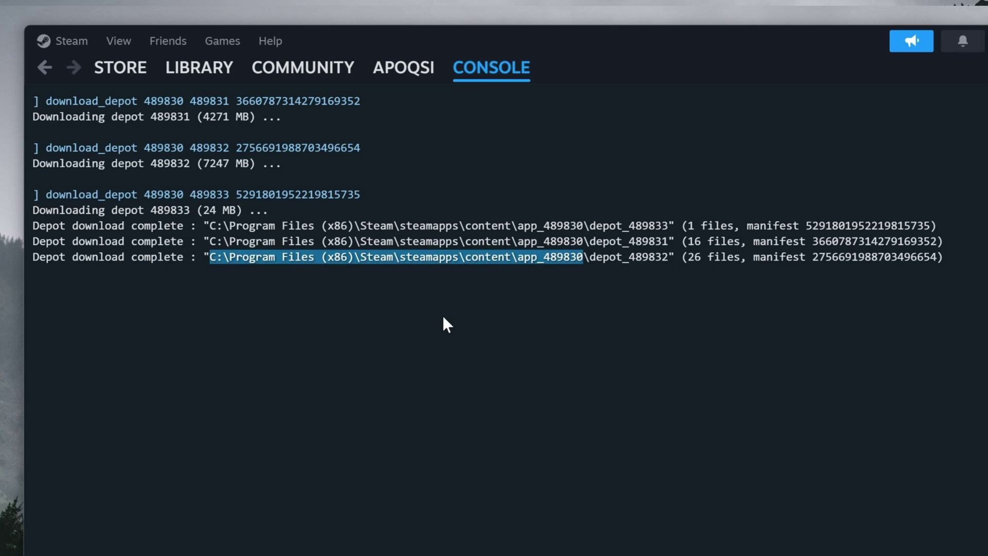
pyautogui.hotkey('ctrl', 'c')
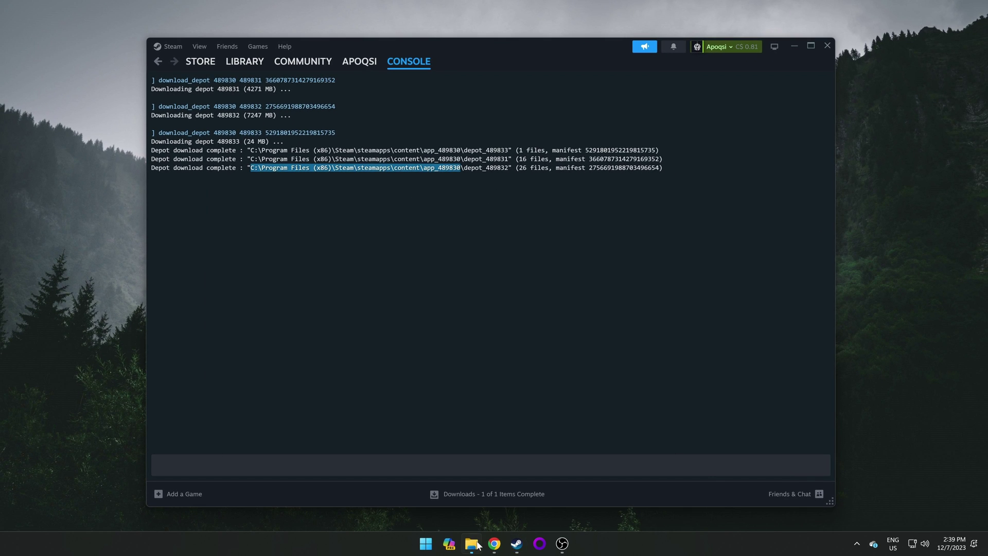
pyautogui.click(473, 543)
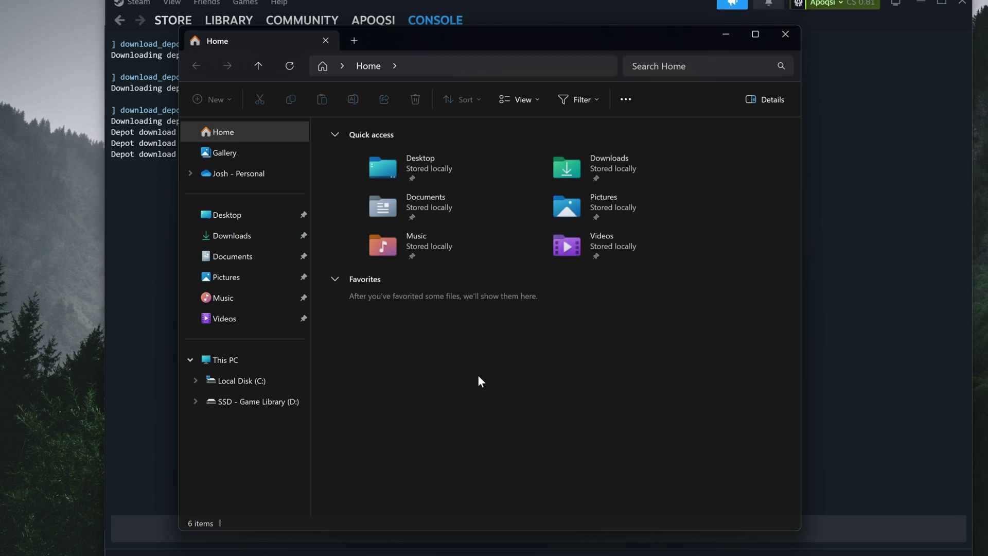
pyautogui.click(433, 64)
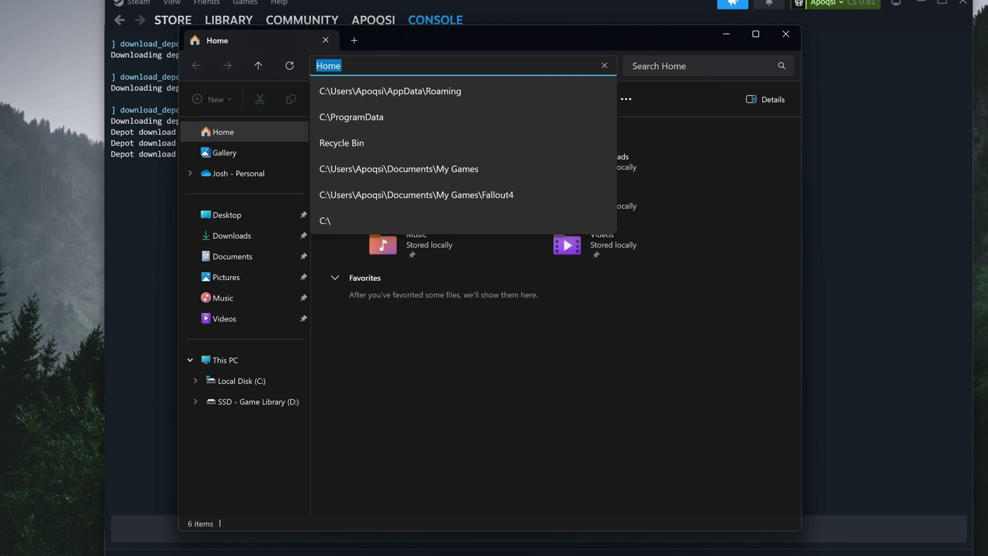
pyautogui.hotkey('ctrl', 'v')
pyautogui.press('Return')
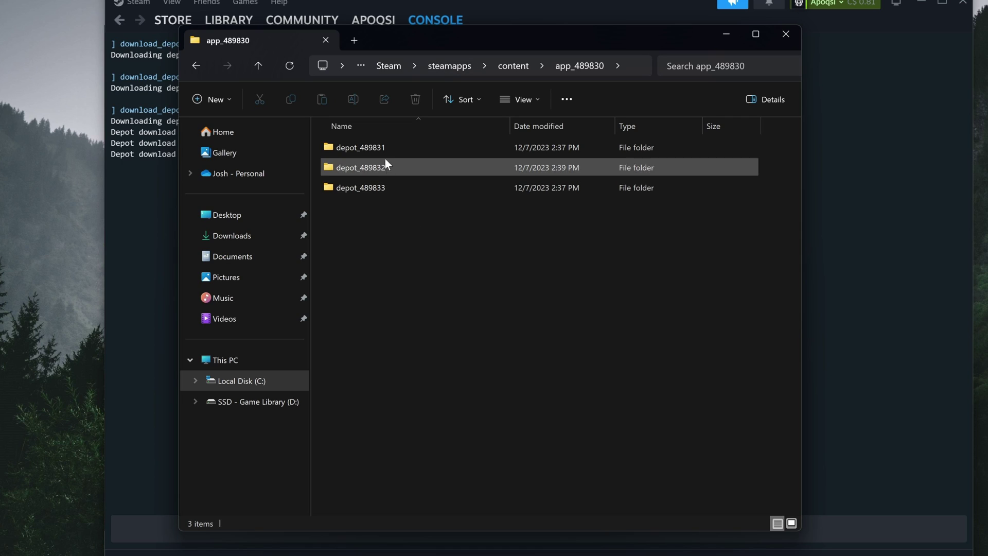
# - Examine the contents of the depot_489831, depot_489832 and depot_489833 folders, returning to the app_489830 folder
pyautogui.doubleClick(364, 147)
pyautogui.doubleClick(341, 149)
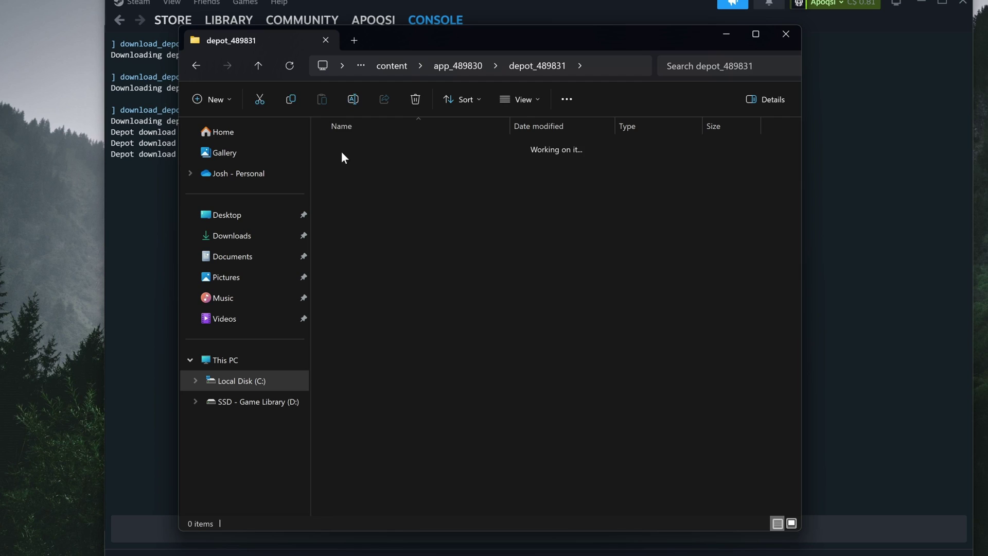
pyautogui.click(537, 65)
pyautogui.click(463, 68)
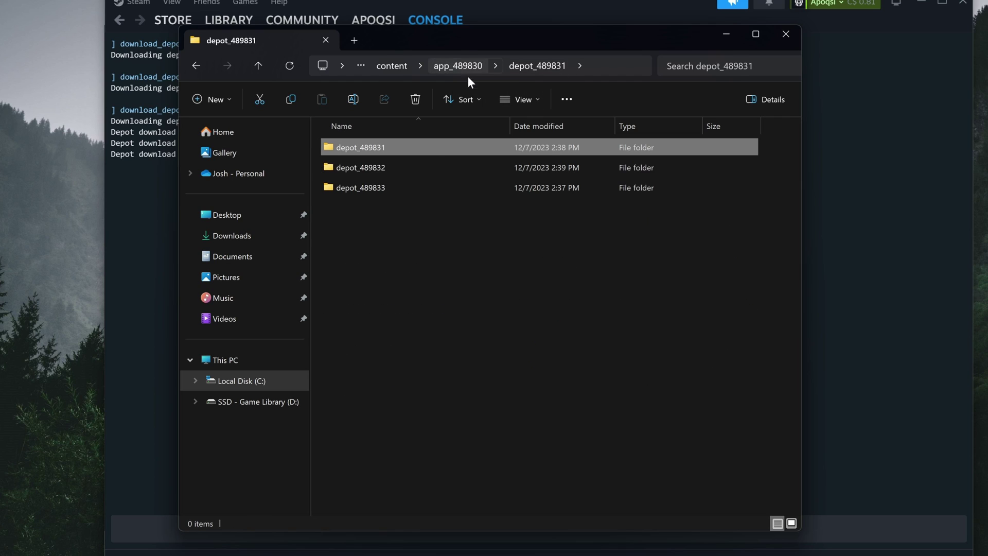
pyautogui.doubleClick(357, 170)
pyautogui.click(342, 152)
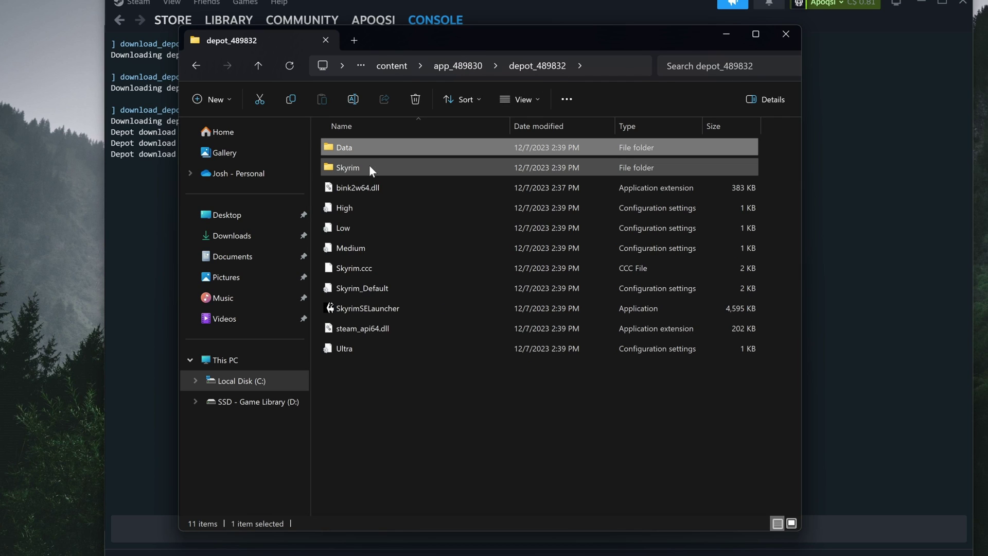
pyautogui.click(369, 165)
pyautogui.moveTo(345, 368); pyautogui.dragTo(384, 387)
pyautogui.click(457, 65)
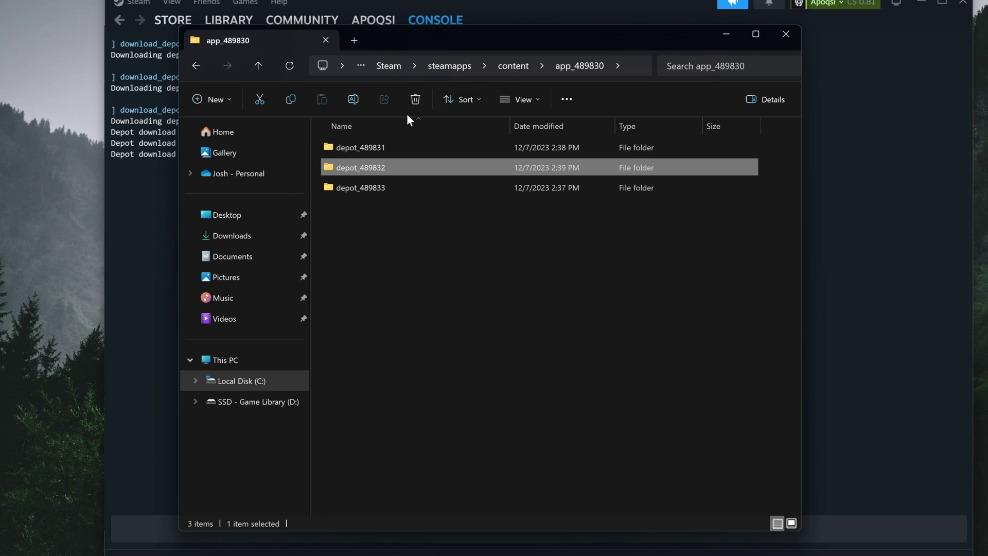
pyautogui.doubleClick(339, 188)
pyautogui.moveTo(366, 152); pyautogui.dragTo(372, 199)
pyautogui.click(372, 199)
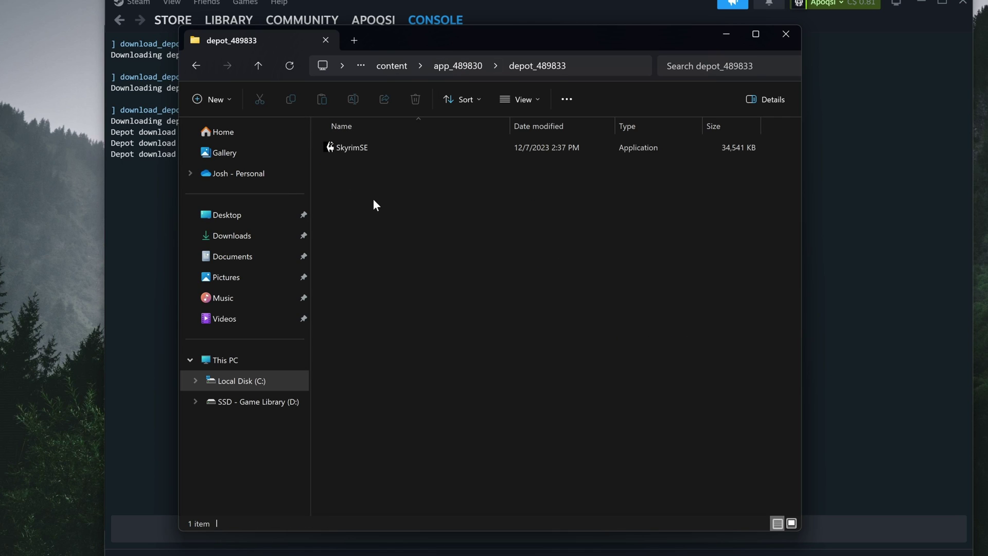
pyautogui.hotkey('alt', 'Up')
pyautogui.click(396, 274)
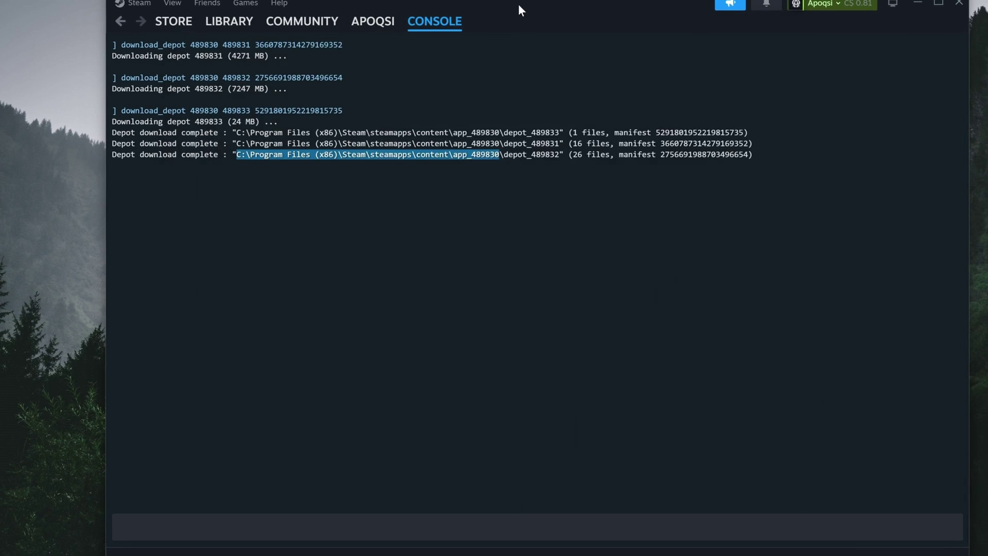
# - Switch to the Steam library and browse the local files of The Elder Scrolls V: Skyrim Special Edition
pyautogui.moveTo(228, 24)
pyautogui.click(207, 60)
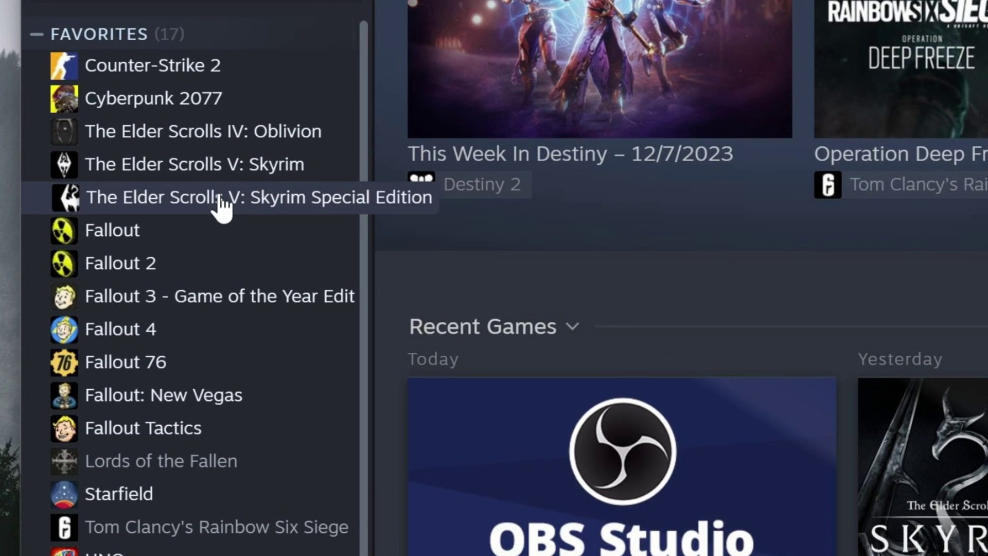
pyautogui.click(223, 200)
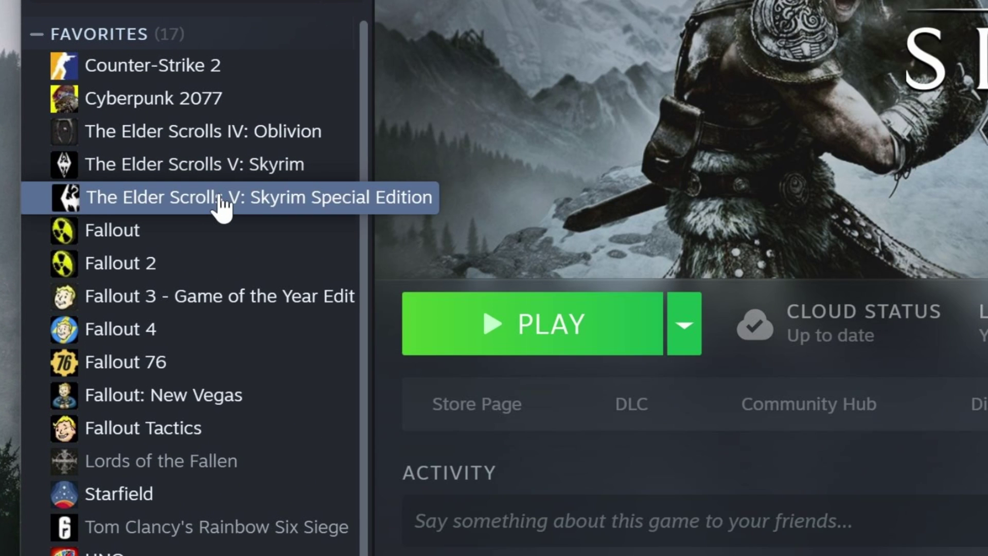
pyautogui.rightClick(222, 200)
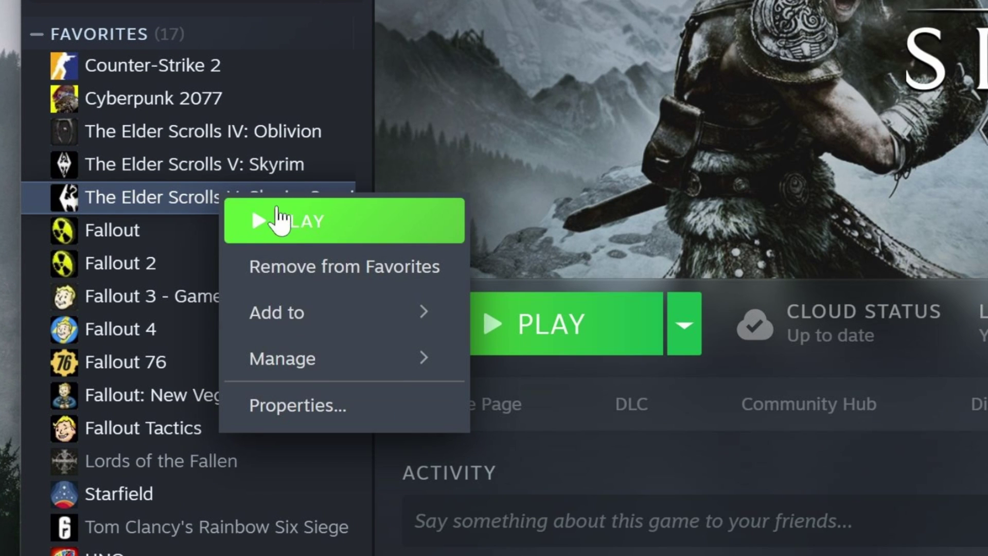
pyautogui.moveTo(310, 367)
pyautogui.click(551, 412)
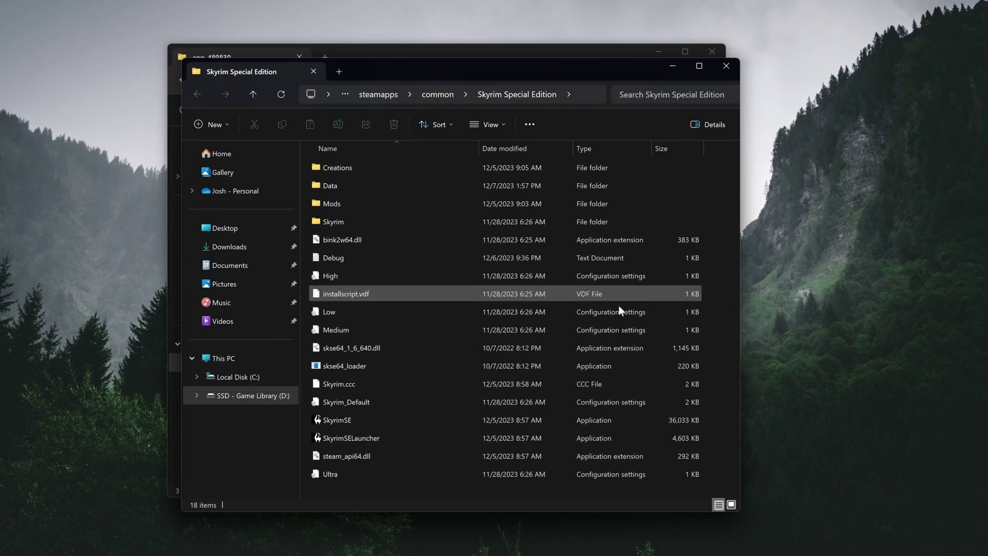
# - Arrange the two folder windows side by side and copy everything in depot_489831 to the Skyrim Special Edition folder, replacing existing files
pyautogui.moveTo(400, 68); pyautogui.dragTo(208, 92)
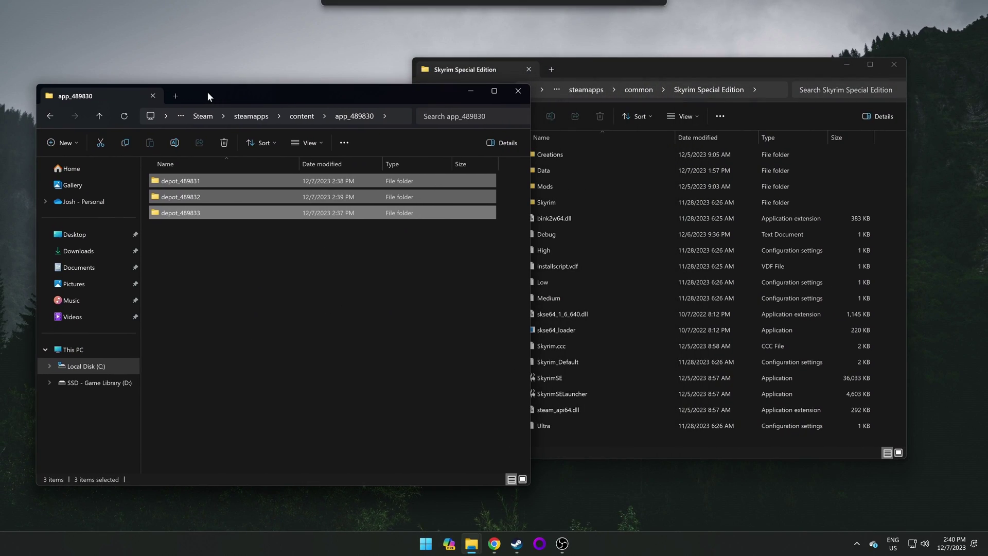
pyautogui.click(211, 179)
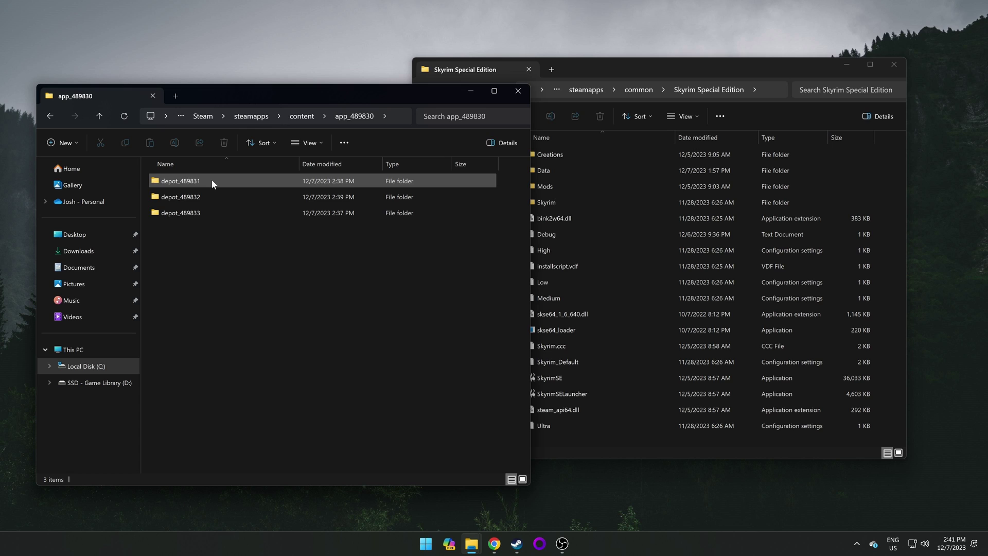
pyautogui.doubleClick(212, 179)
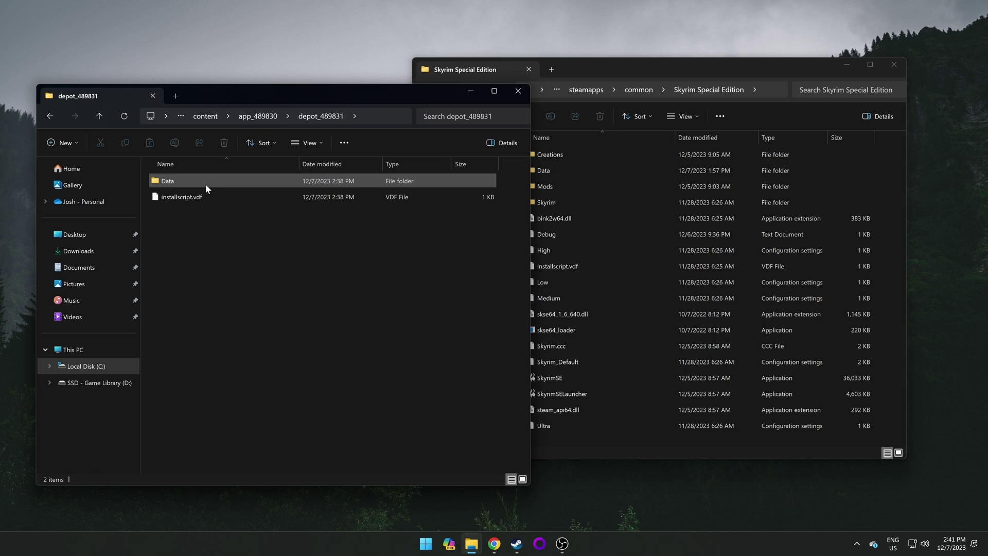
pyautogui.moveTo(163, 211); pyautogui.dragTo(567, 439)
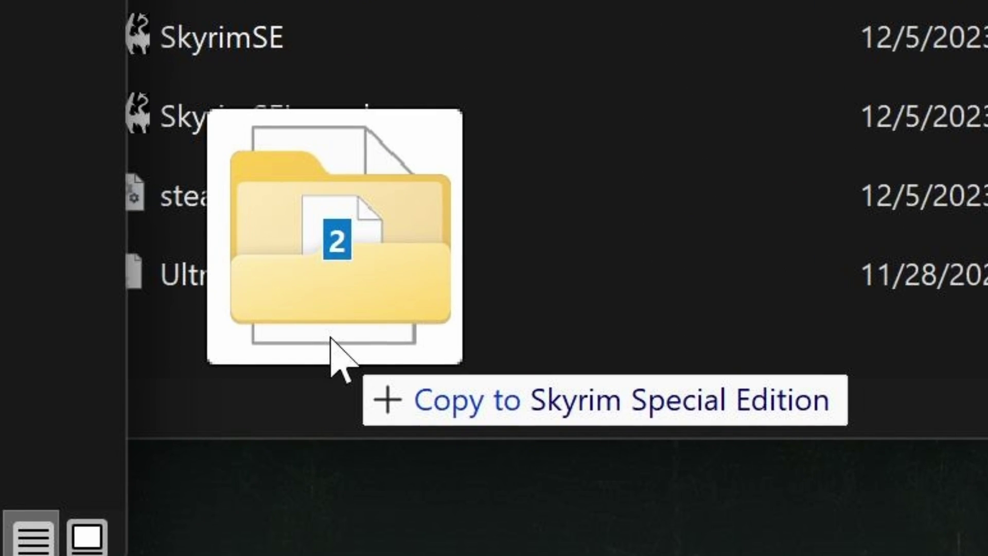
pyautogui.moveTo(331, 340); pyautogui.dragTo(334, 339)
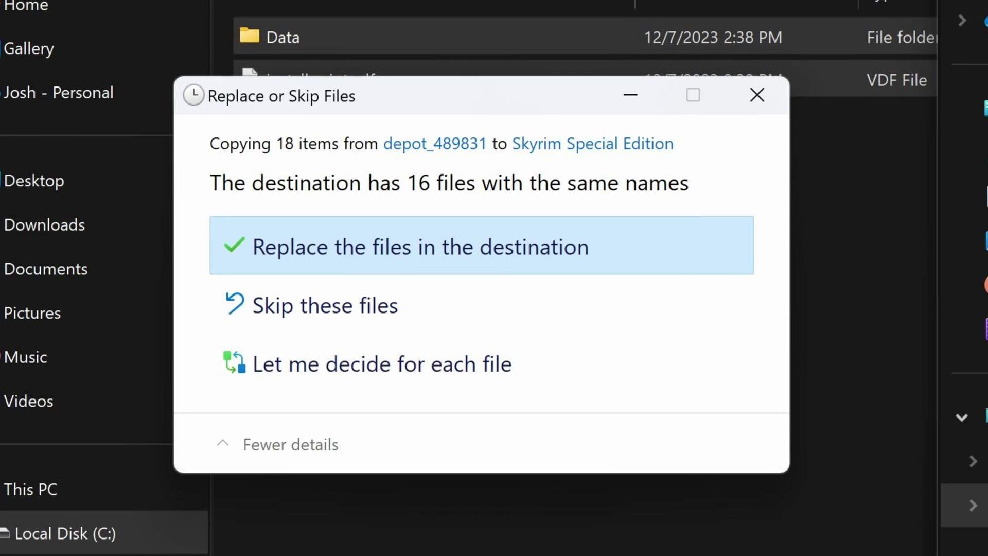
pyautogui.click(427, 249)
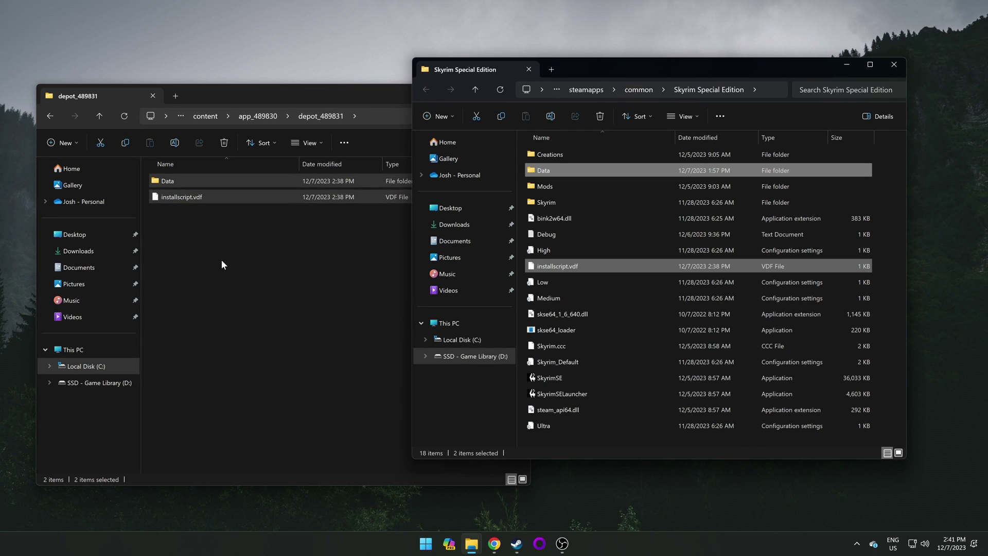
# - Copy everything in the depot_489832 folder to the Skyrim Special Edition folder, replacing the files in the destination
pyautogui.click(258, 116)
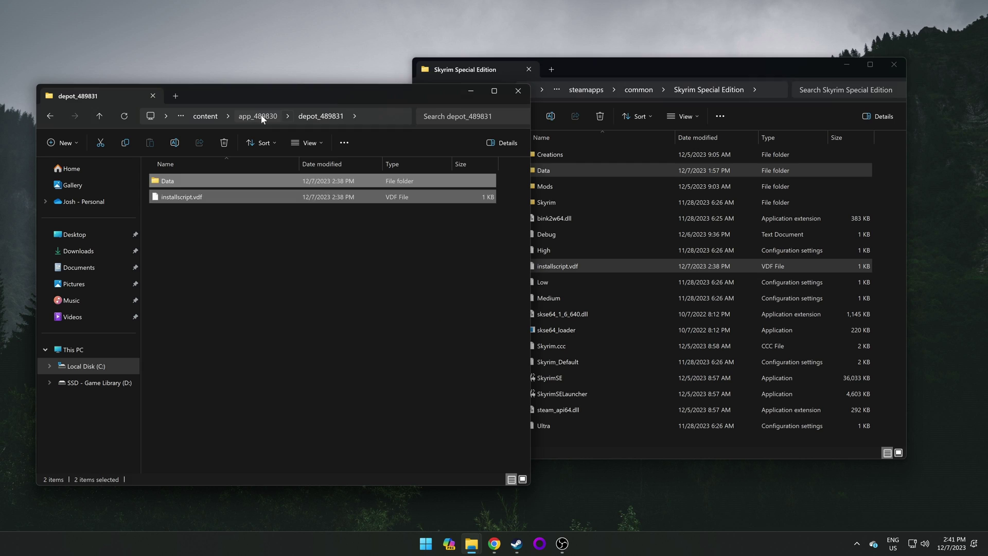
pyautogui.doubleClick(194, 197)
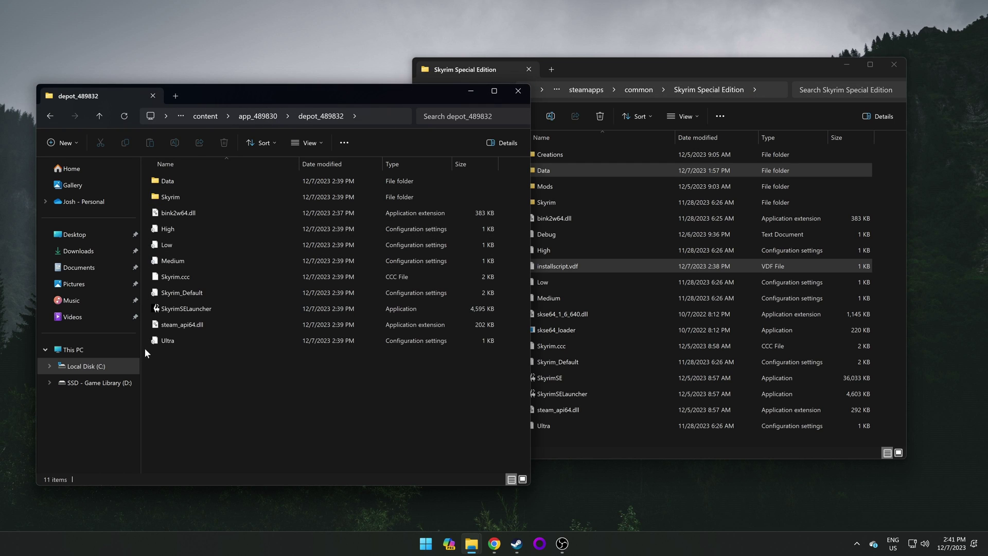
pyautogui.moveTo(145, 348); pyautogui.dragTo(569, 431)
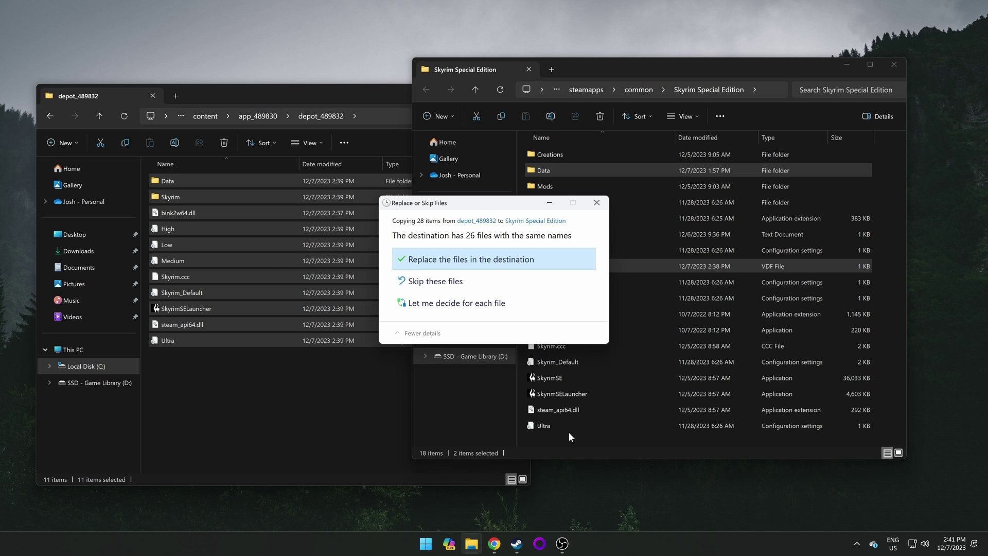
pyautogui.click(462, 263)
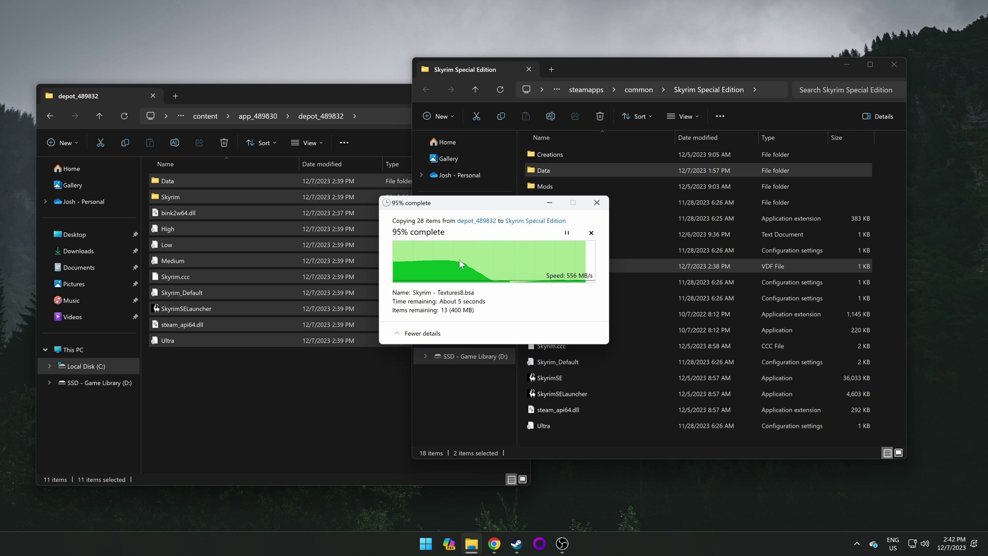
# - Copy SkyrimSE from the depot_489833 folder to the Skyrim Special Edition folder, replacing the file in the destination
pyautogui.click(258, 116)
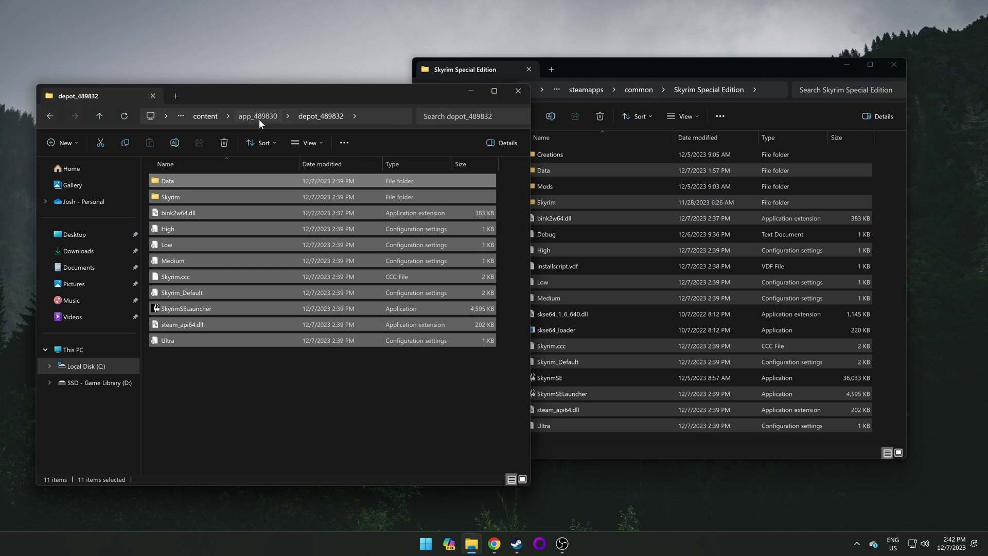
pyautogui.doubleClick(177, 212)
pyautogui.moveTo(174, 181); pyautogui.dragTo(189, 186)
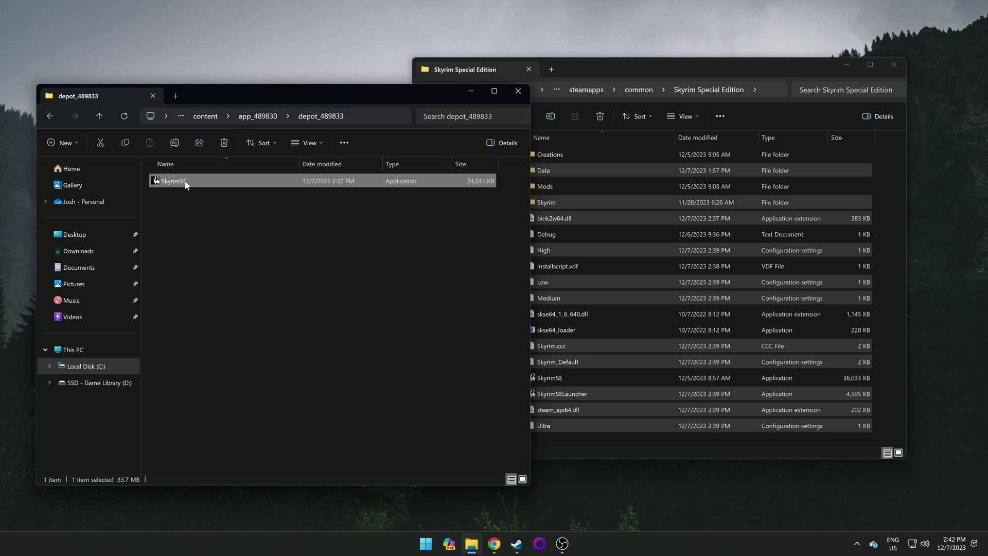
pyautogui.moveTo(186, 184); pyautogui.dragTo(564, 443)
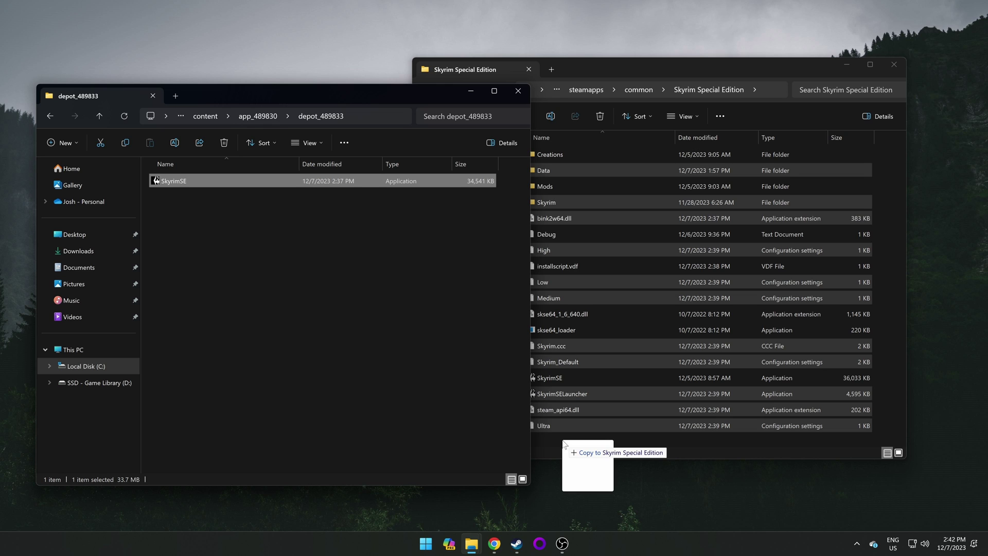
pyautogui.moveTo(564, 443); pyautogui.dragTo(561, 439)
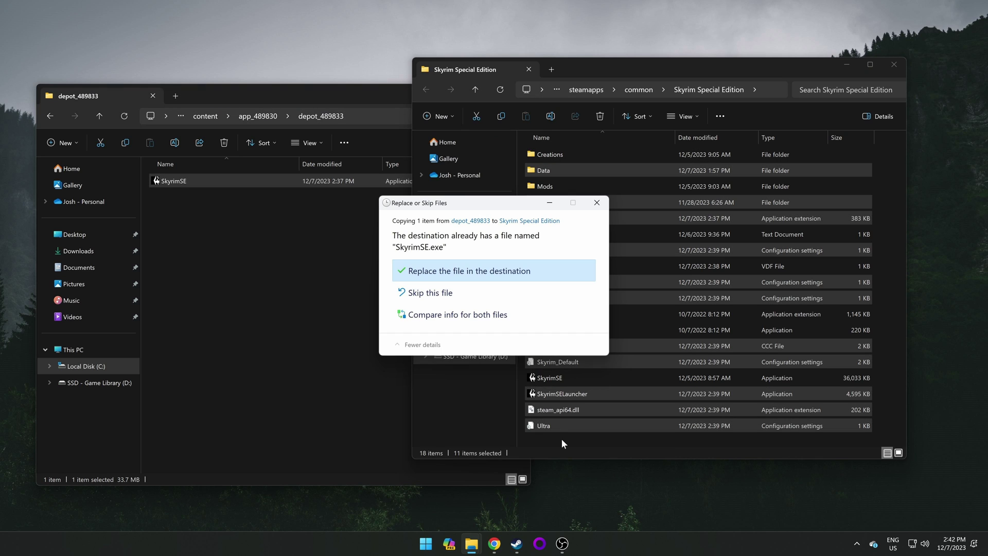
pyautogui.click(450, 274)
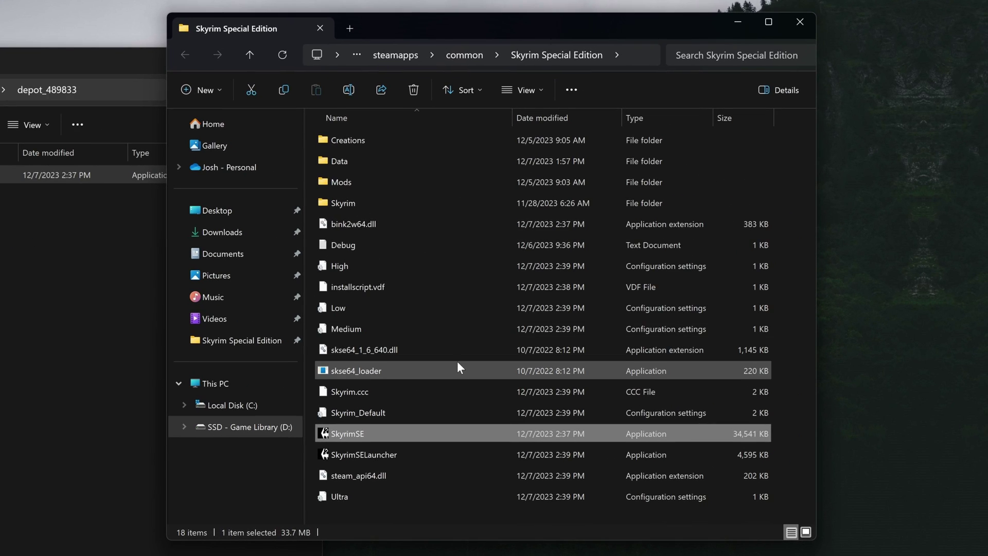
# - Launch the game through skse64_loader in the Skyrim Special Edition folder
pyautogui.moveTo(458, 365)
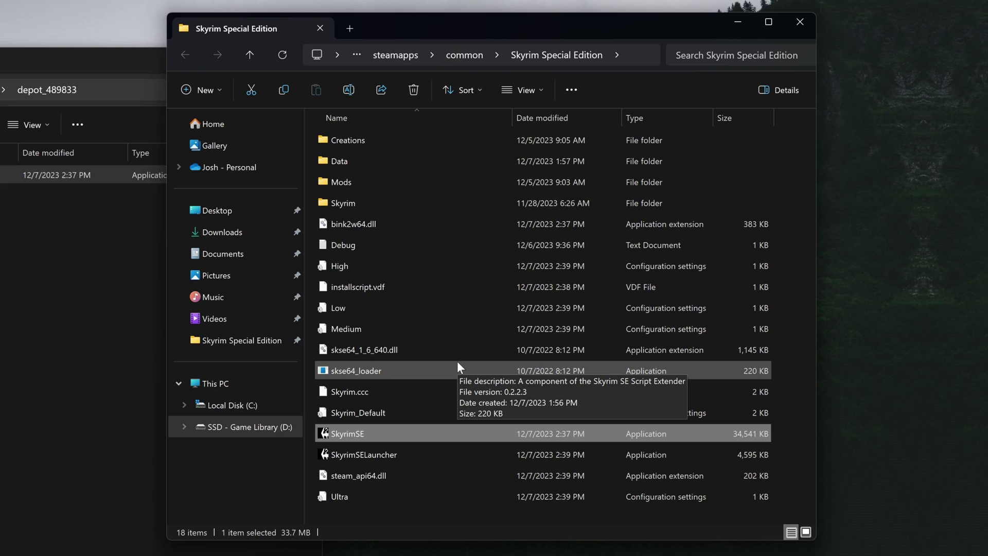
pyautogui.doubleClick(396, 369)
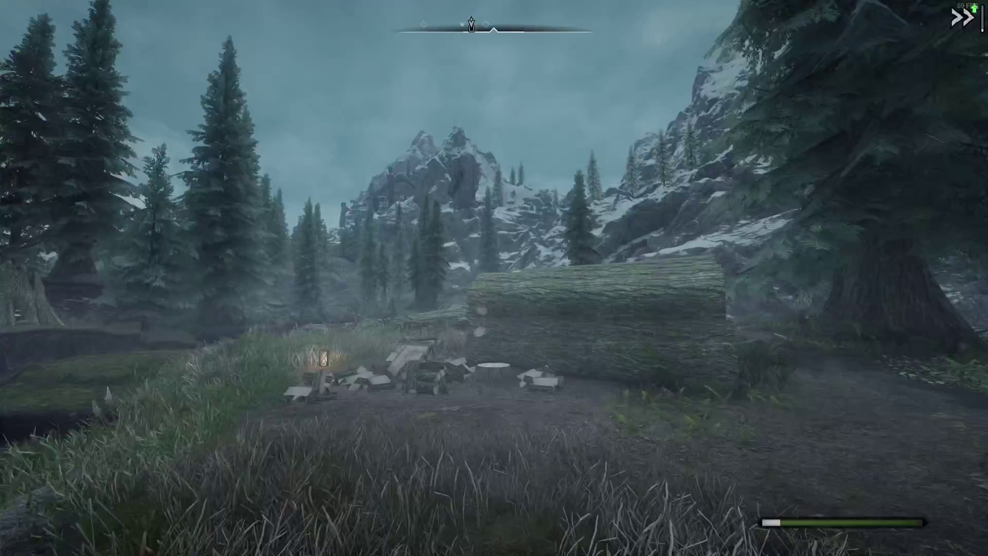
pyautogui.press('w')
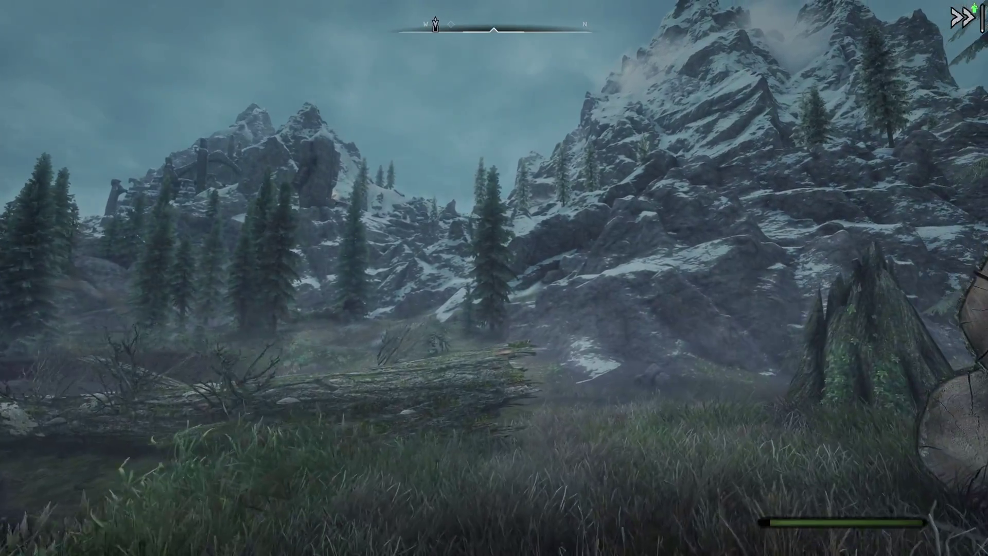
pyautogui.press('w')
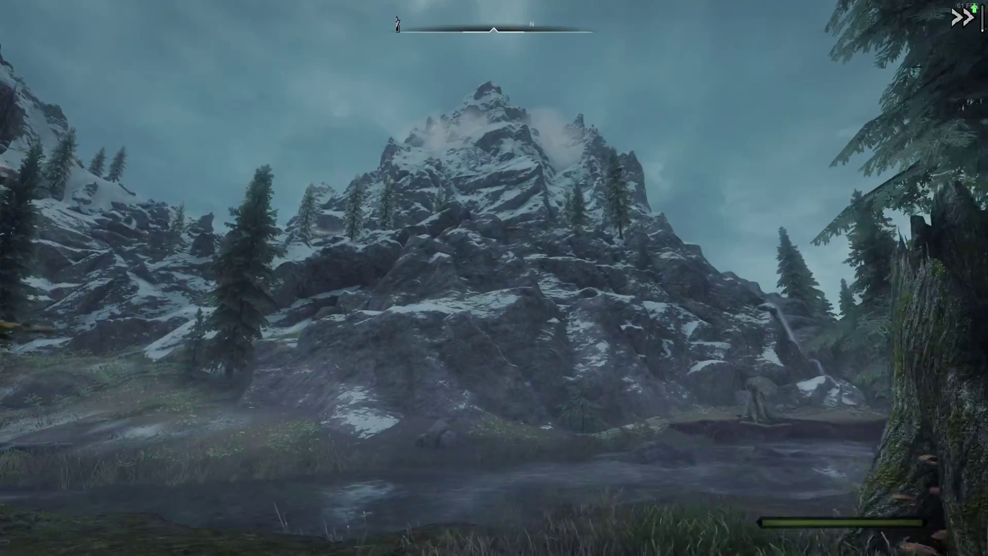
pyautogui.press('w')
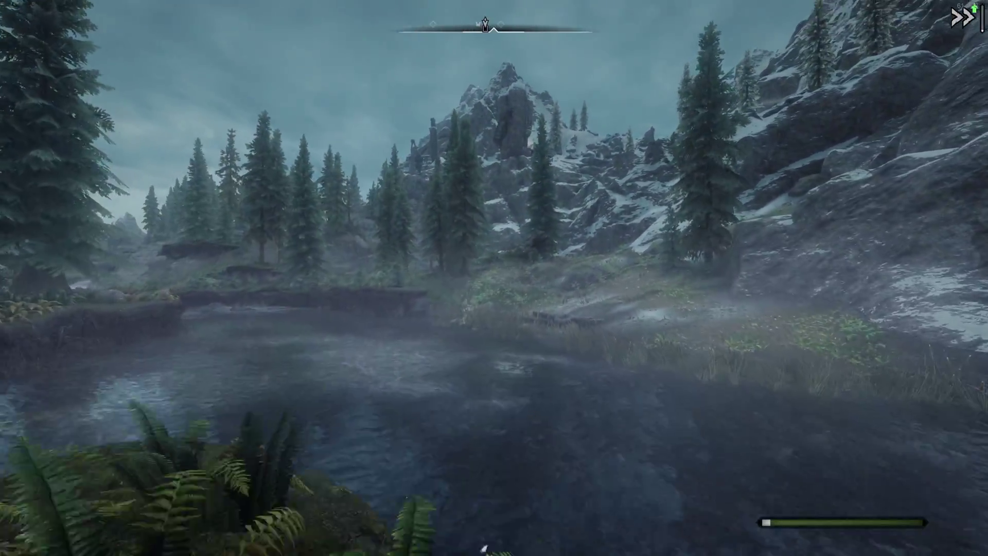
pyautogui.press('w')
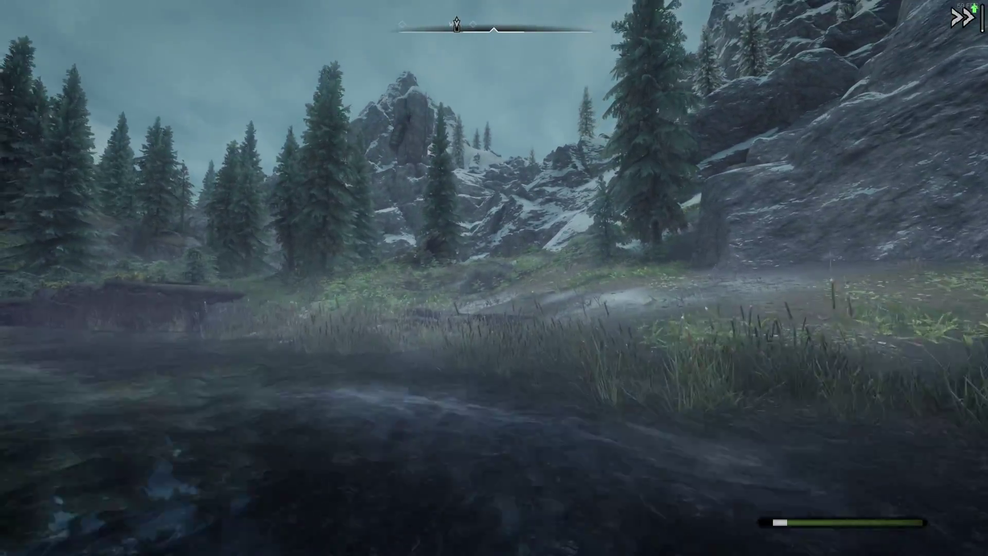
pyautogui.press('w')
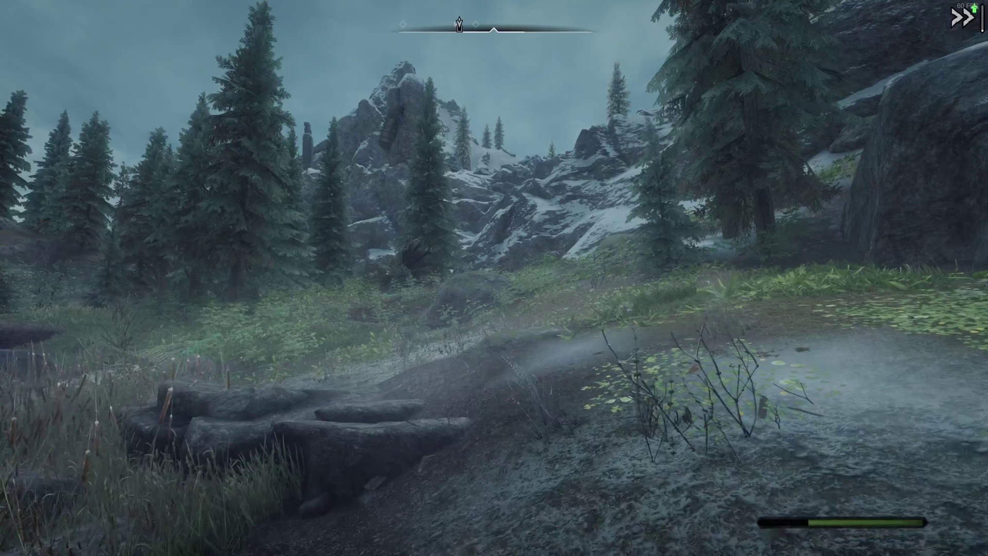
pyautogui.press('w')
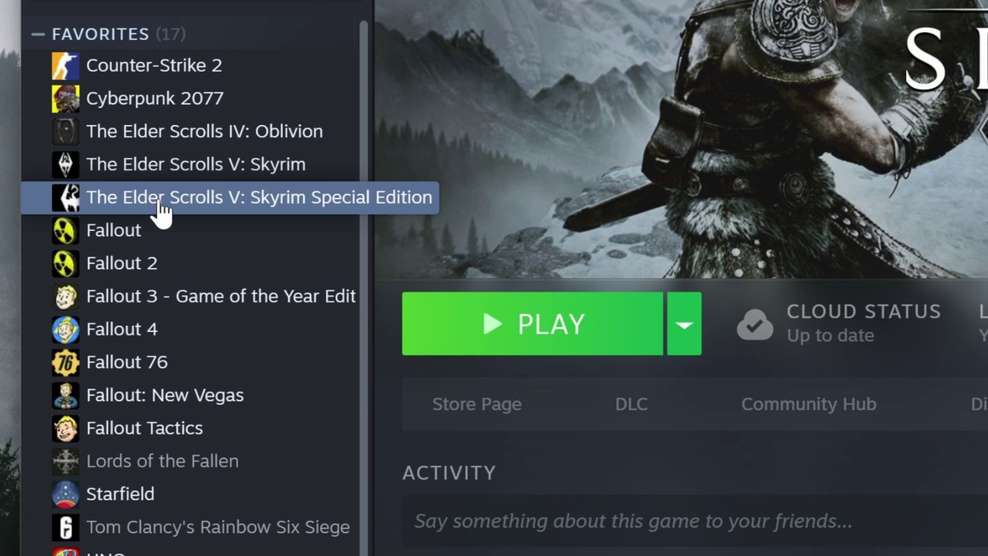
# - Browse the local files of The Elder Scrolls V: Skyrim Special Edition from the Steam library and go up to the steamapps folder
pyautogui.rightClick(160, 204)
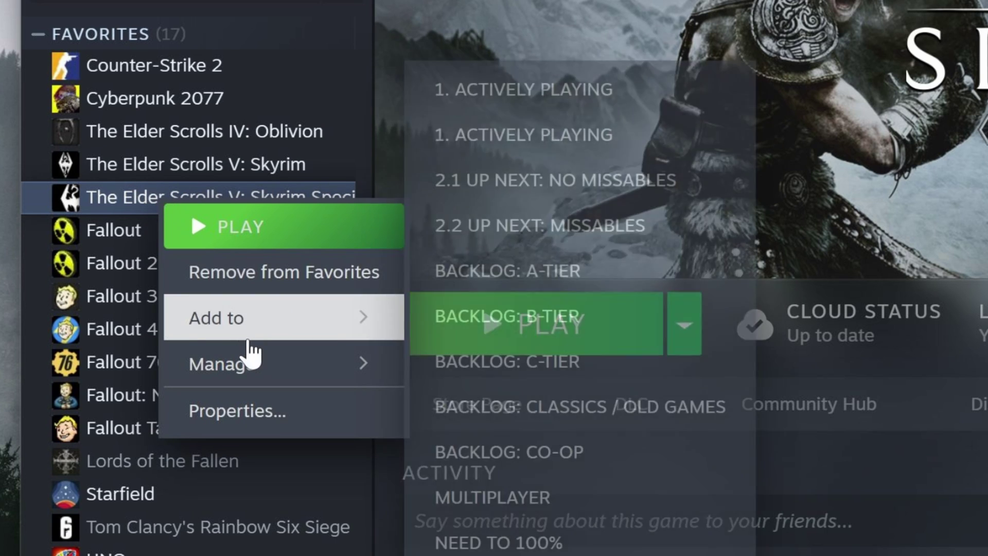
pyautogui.moveTo(240, 365)
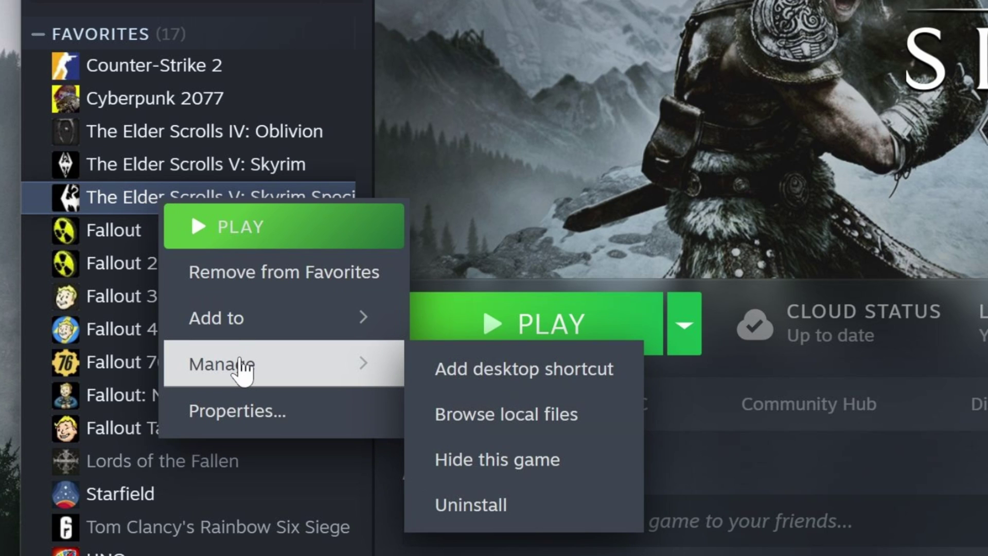
pyautogui.click(499, 423)
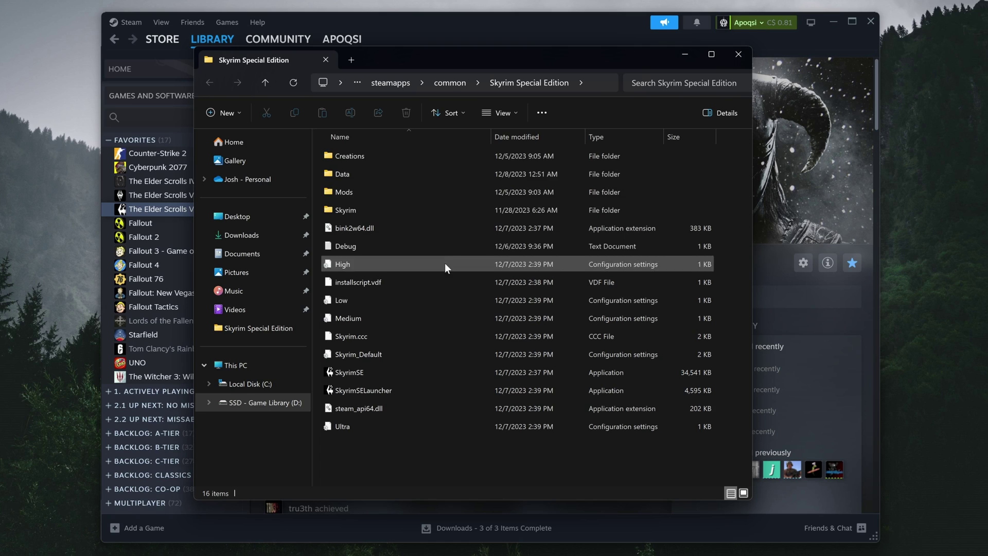
pyautogui.moveTo(434, 57); pyautogui.dragTo(438, 63)
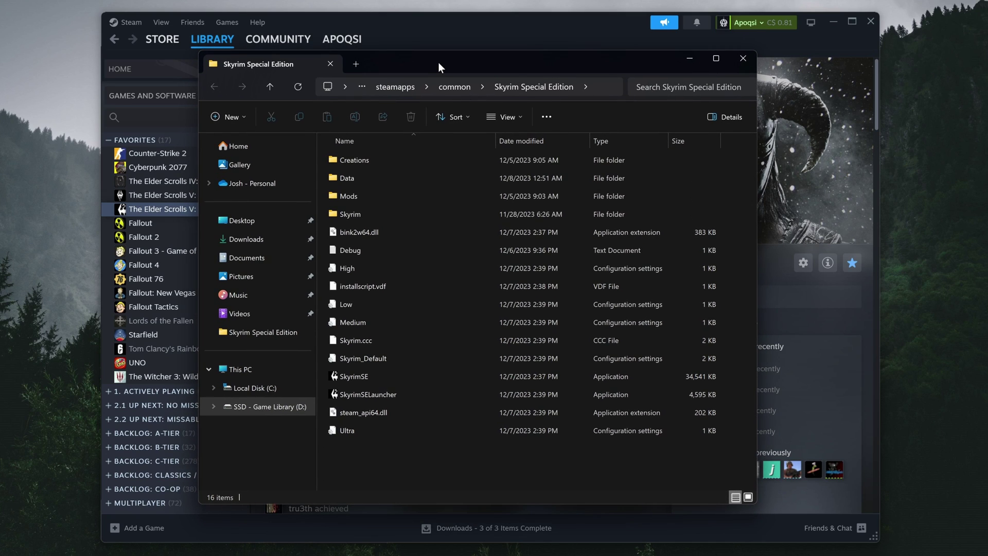
pyautogui.click(395, 87)
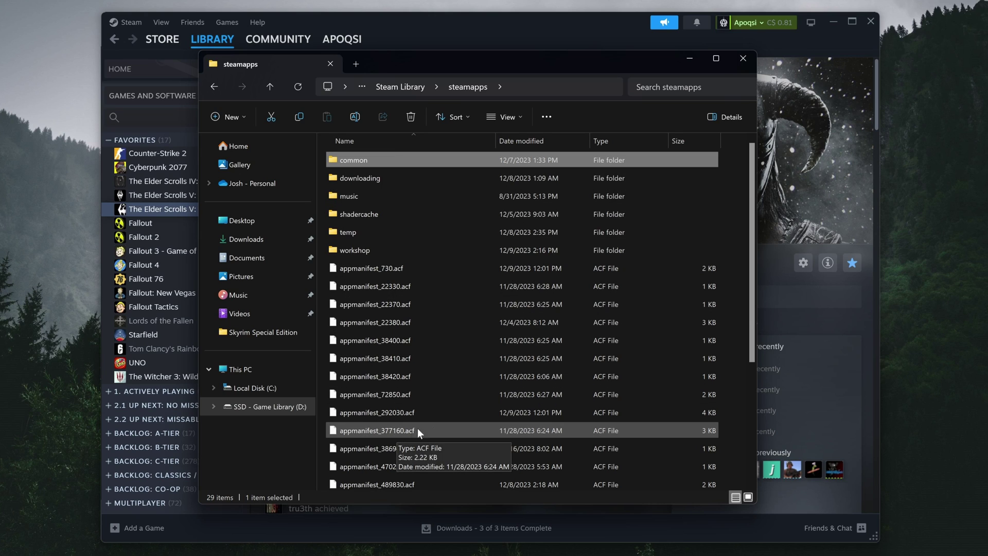
# - Set the Read-only attribute on appmanifest_489830.acf in its properties and apply it
pyautogui.moveTo(752, 299); pyautogui.dragTo(759, 430)
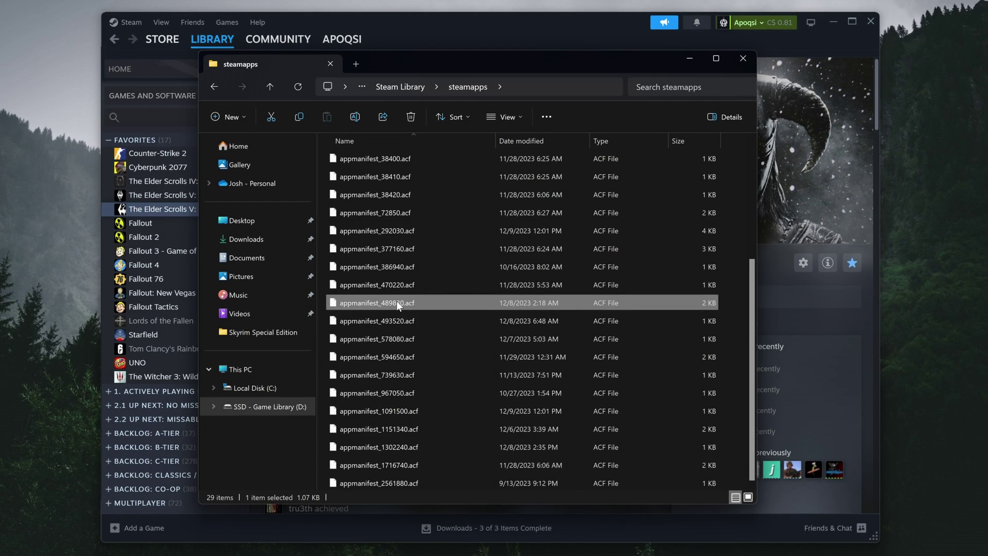
pyautogui.rightClick(396, 302)
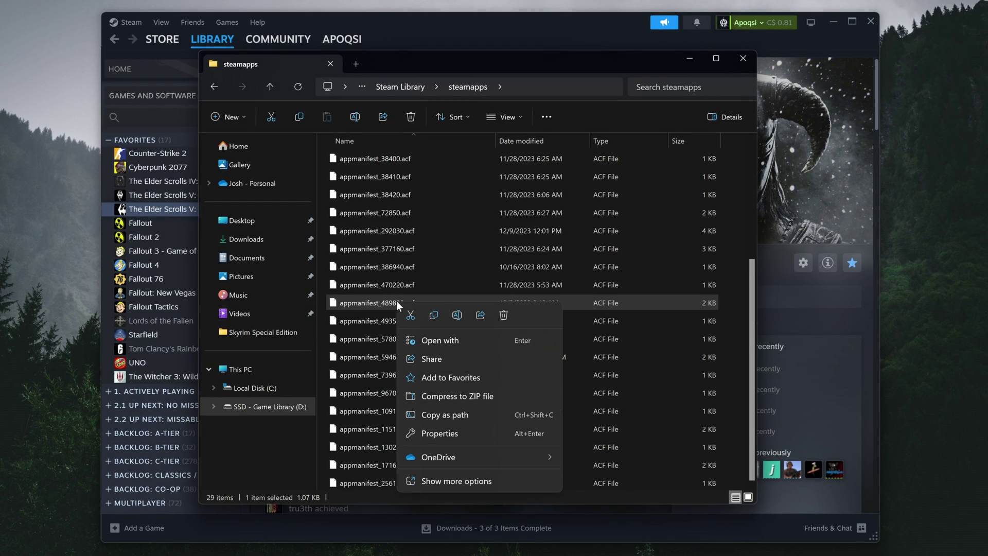
pyautogui.click(440, 432)
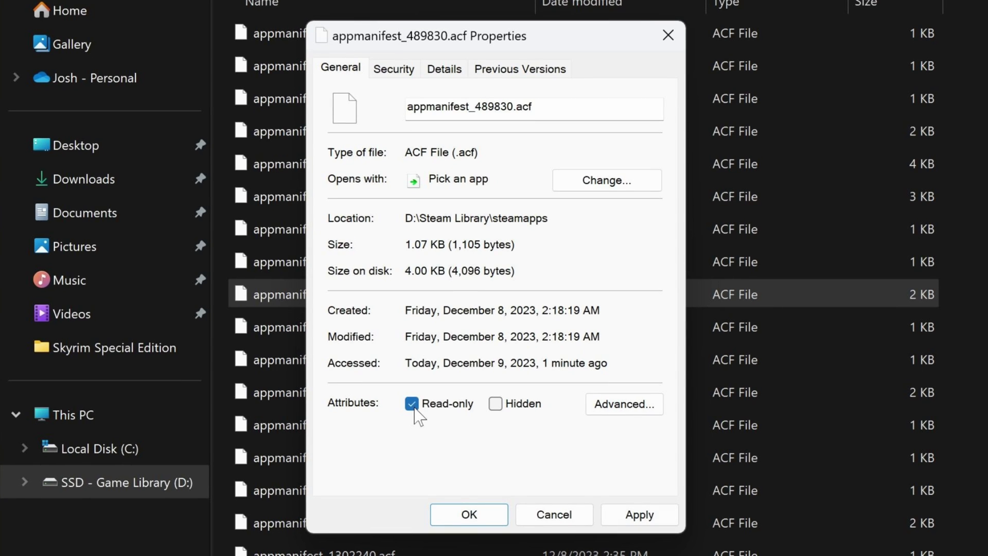
pyautogui.click(640, 513)
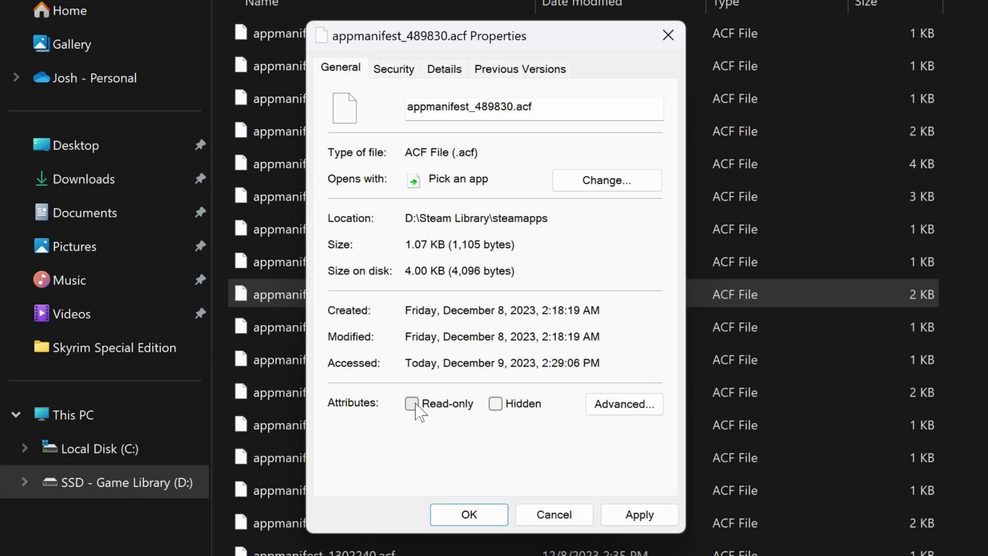
# - Clear the Read-only attribute of appmanifest_489830.acf, apply the change, and close the properties and the steamapps folder window
pyautogui.click(638, 514)
pyautogui.click(502, 519)
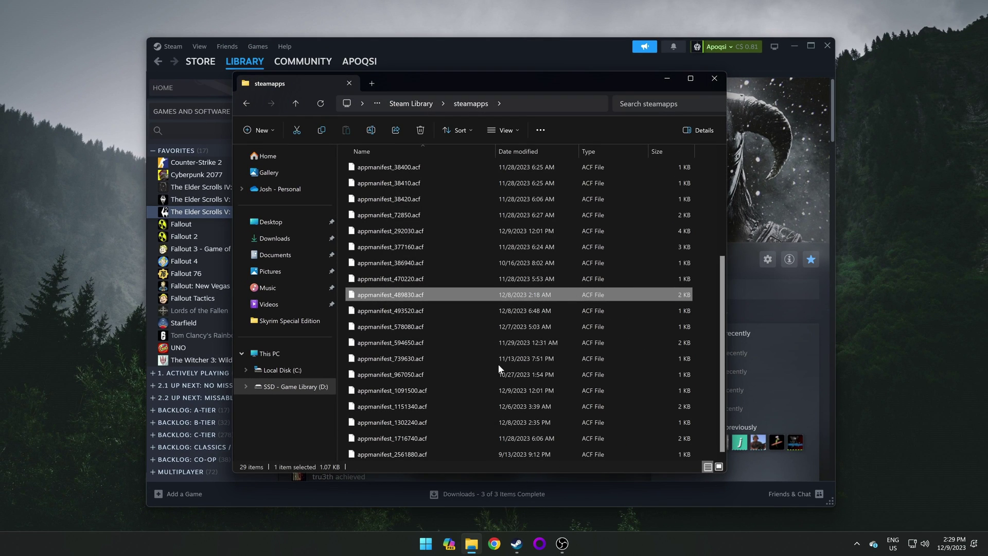
pyautogui.click(715, 79)
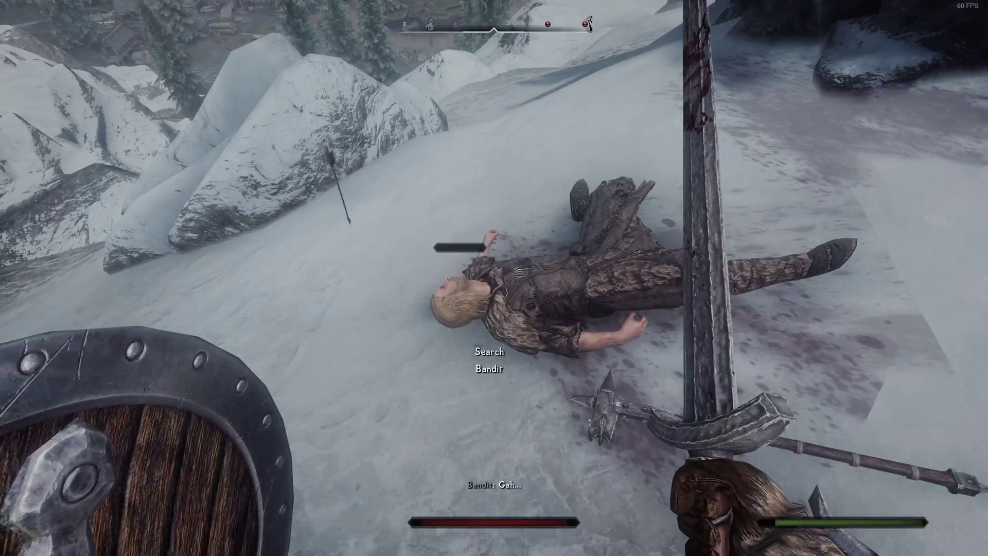
pyautogui.press('e')
pyautogui.moveTo(78, 148)
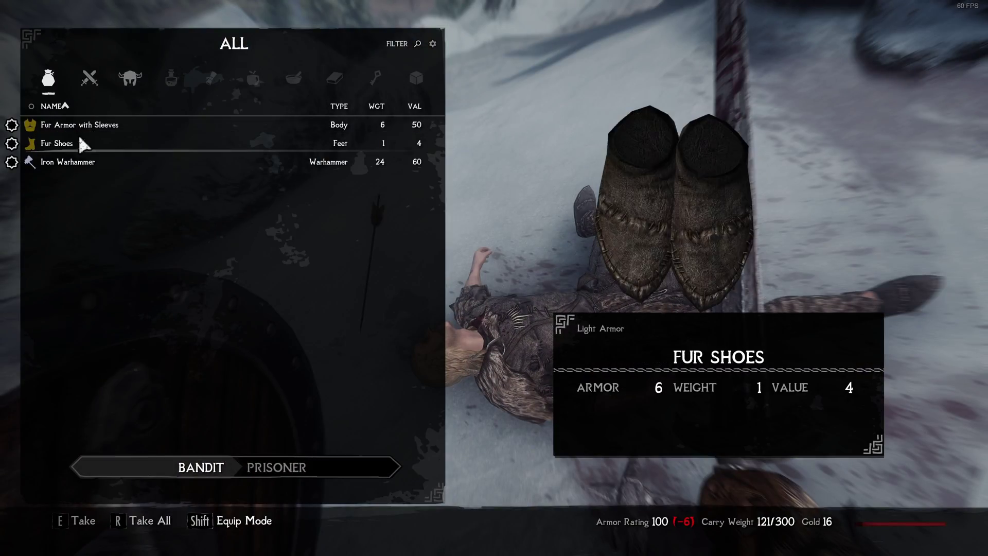
pyautogui.press('Tab')
pyautogui.press('w')
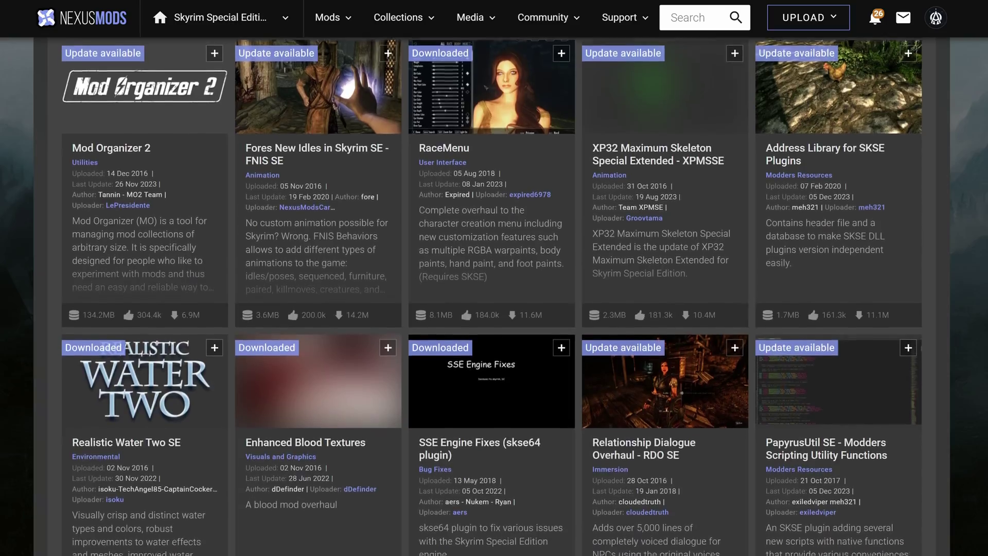
pyautogui.scroll(-3, 494, 309)
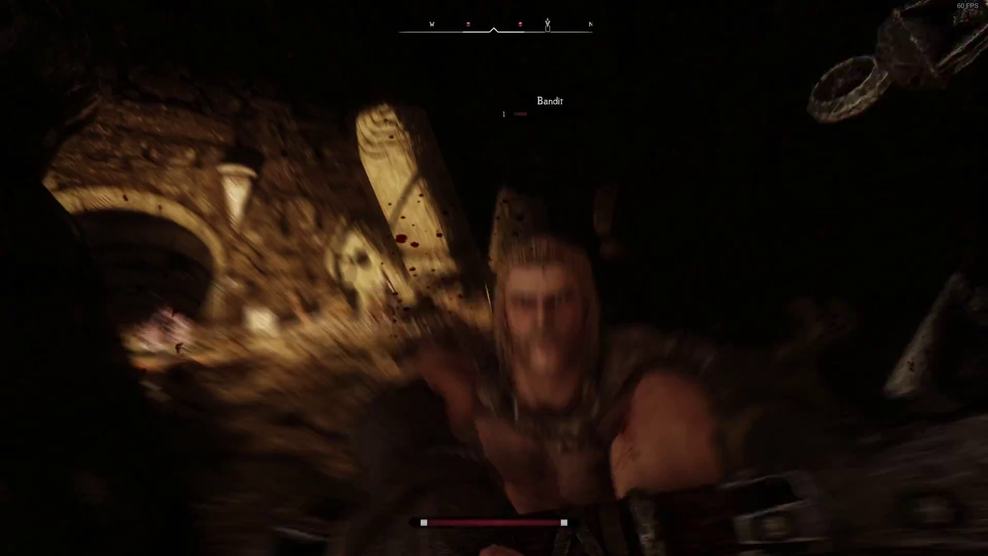
pyautogui.rightClick(493, 278)
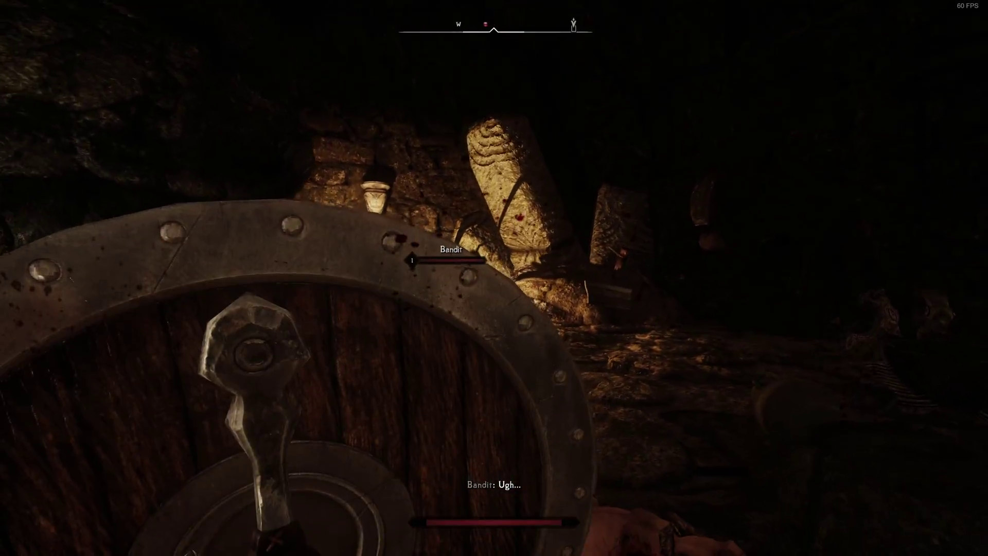
pyautogui.press('e')
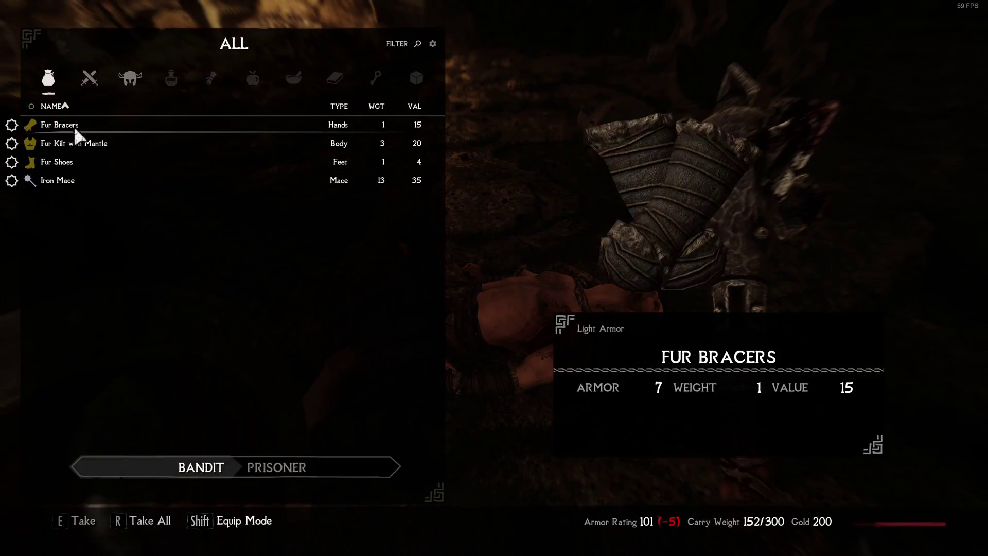
pyautogui.press('Tab')
pyautogui.press('w')
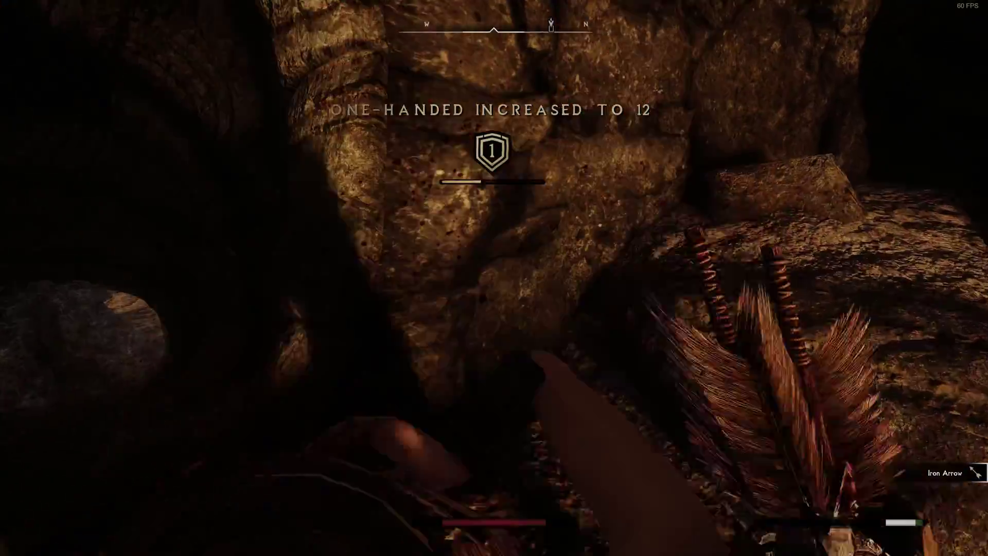
# - Take the iron arrows and septims from the dead bandit by the campfire and start picking the nearby Novice chest's lock
pyautogui.press('e')
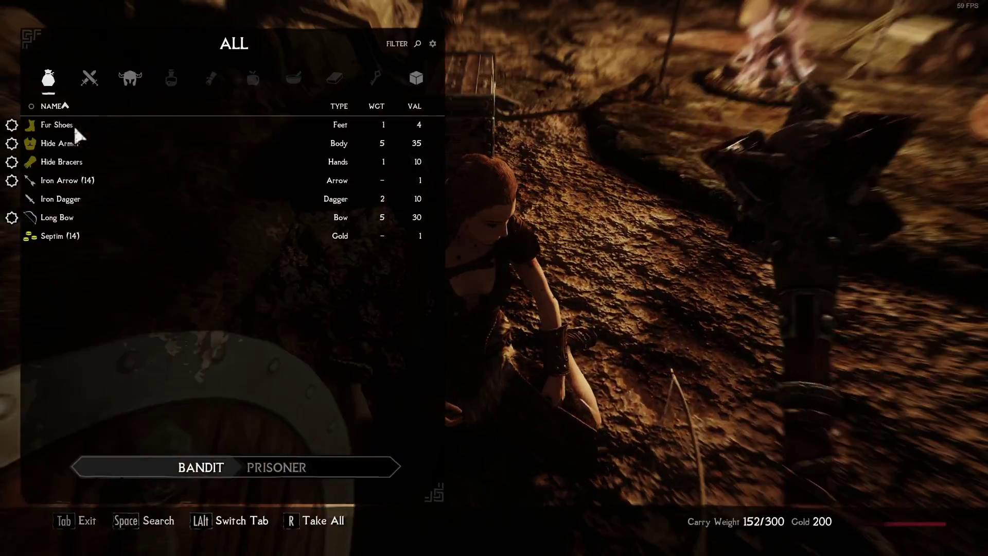
pyautogui.click(91, 180)
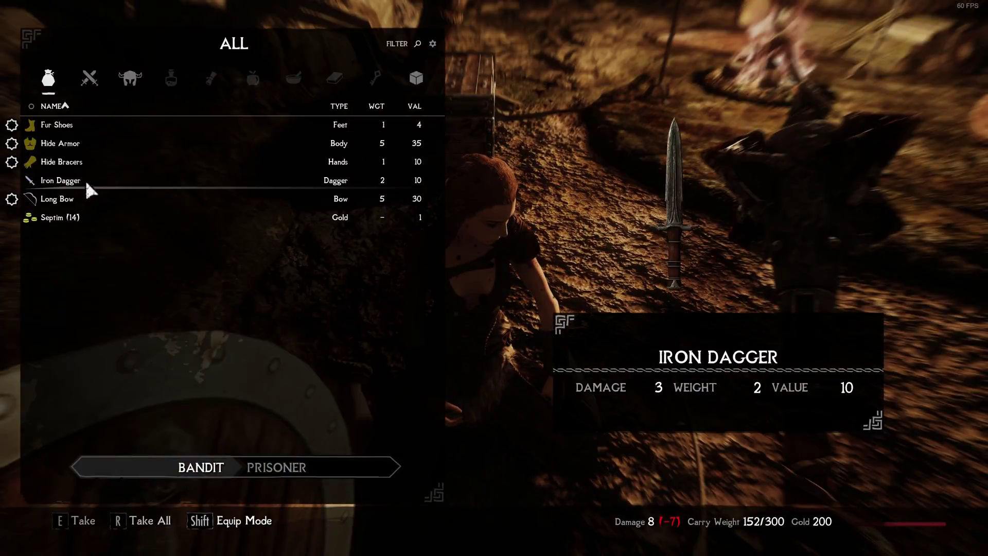
pyautogui.click(80, 215)
pyautogui.press('Tab')
pyautogui.press('w')
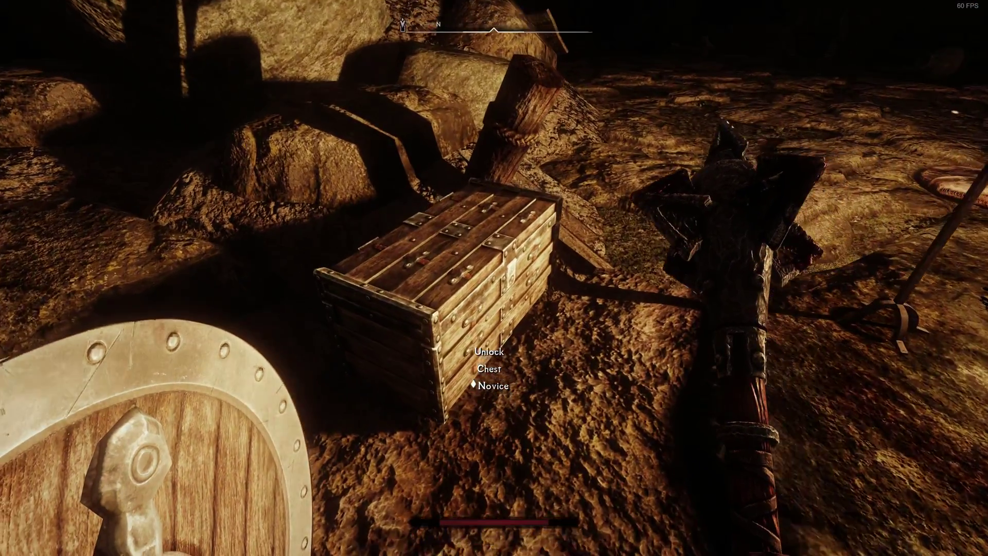
pyautogui.press('e')
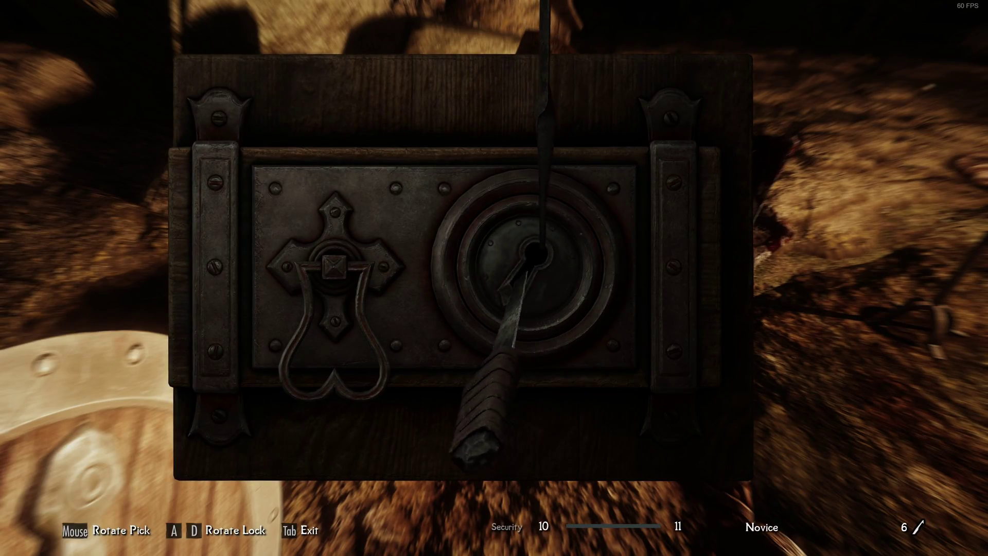